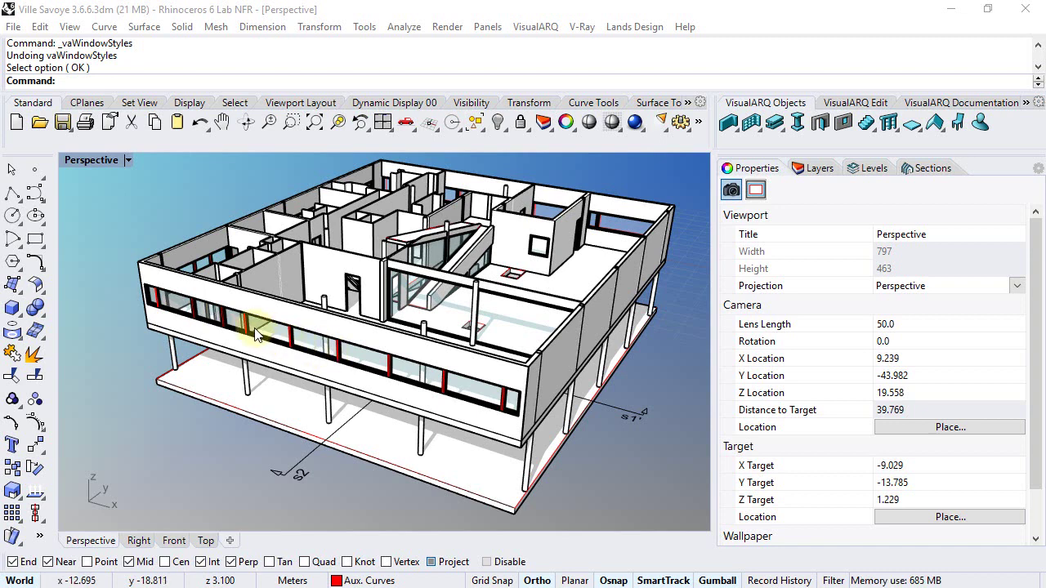
Step: Create a new window style named VS Sliding 3 with the window style wizard
right_drag(455, 326, 448, 254)
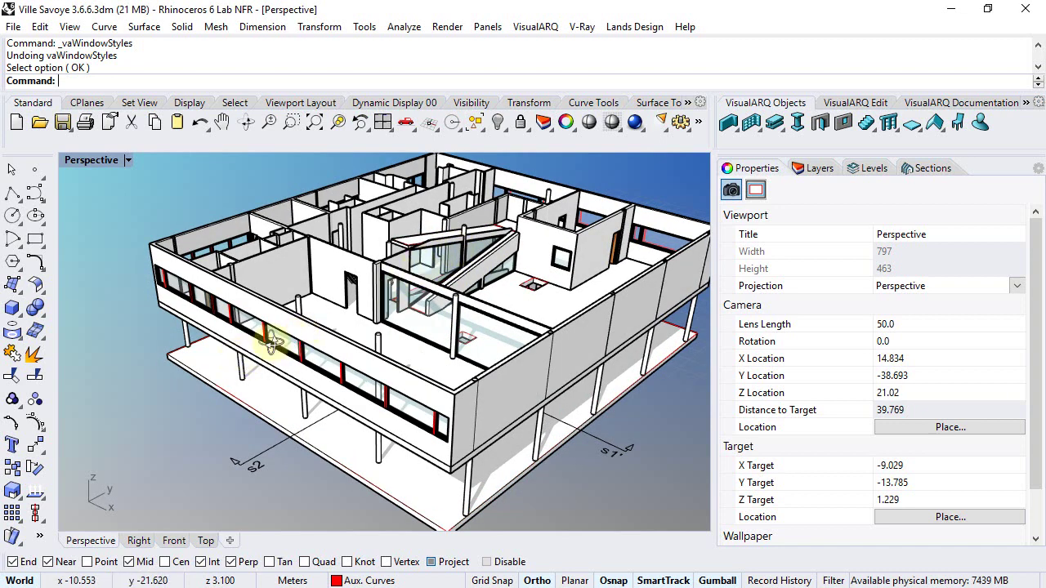
mouse_move(269, 338)
right_down()
mouse_move(471, 302)
mouse_move(489, 288)
mouse_move(263, 343)
right_up()
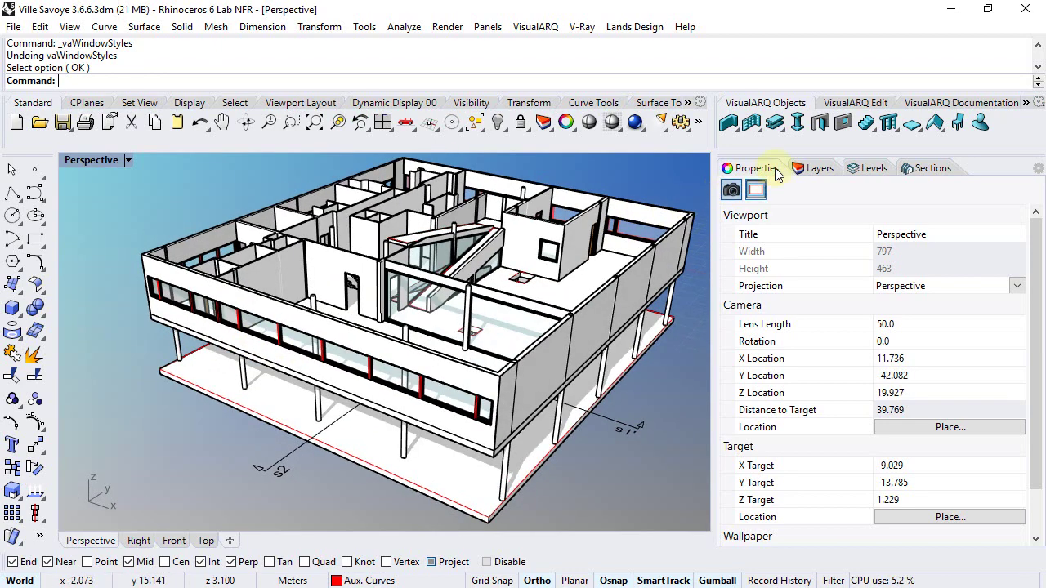
right_click(843, 122)
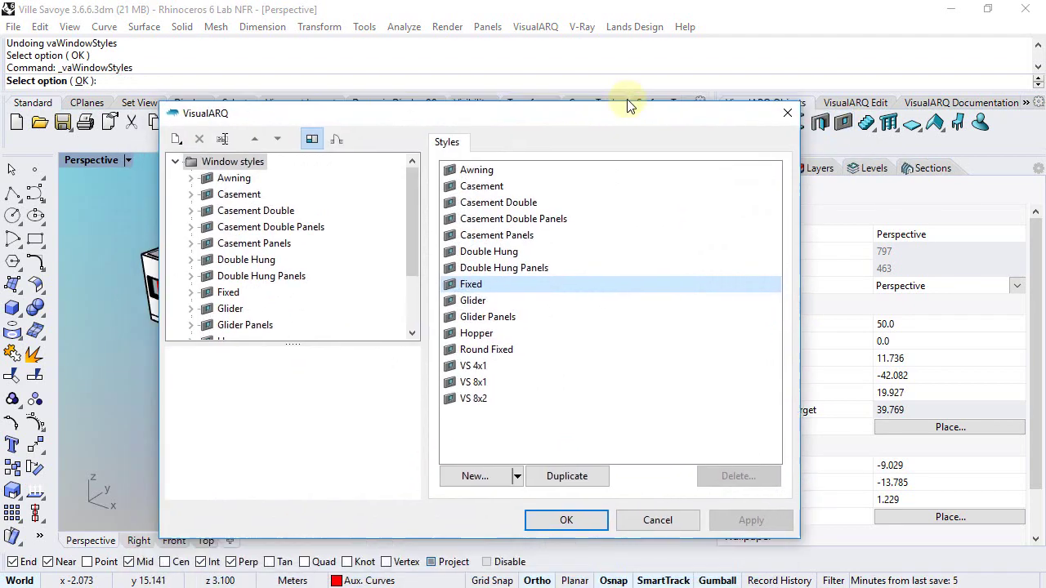
drag(629, 107, 647, 71)
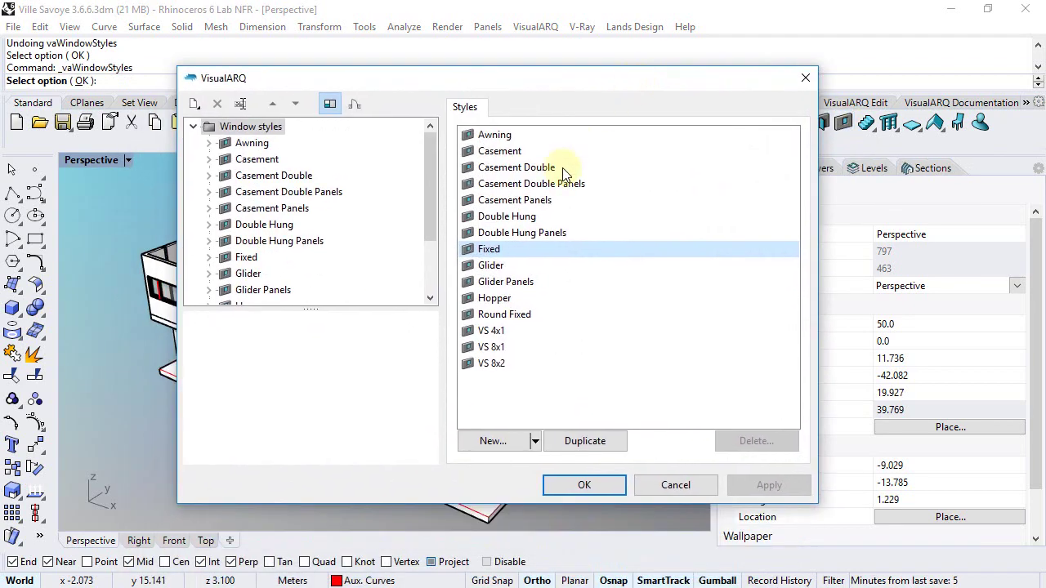
click(511, 442)
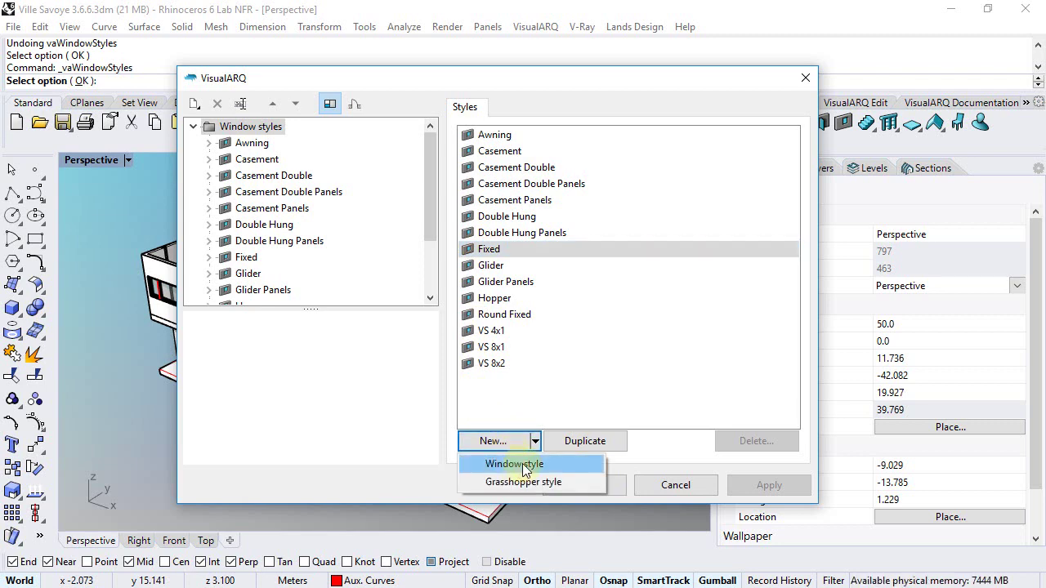
click(522, 463)
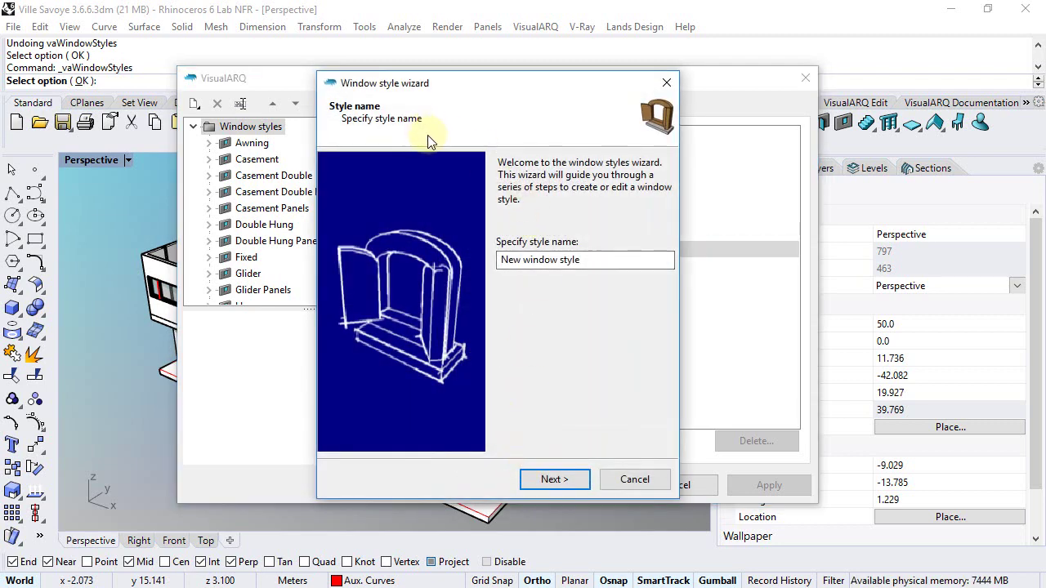
drag(594, 259, 484, 253)
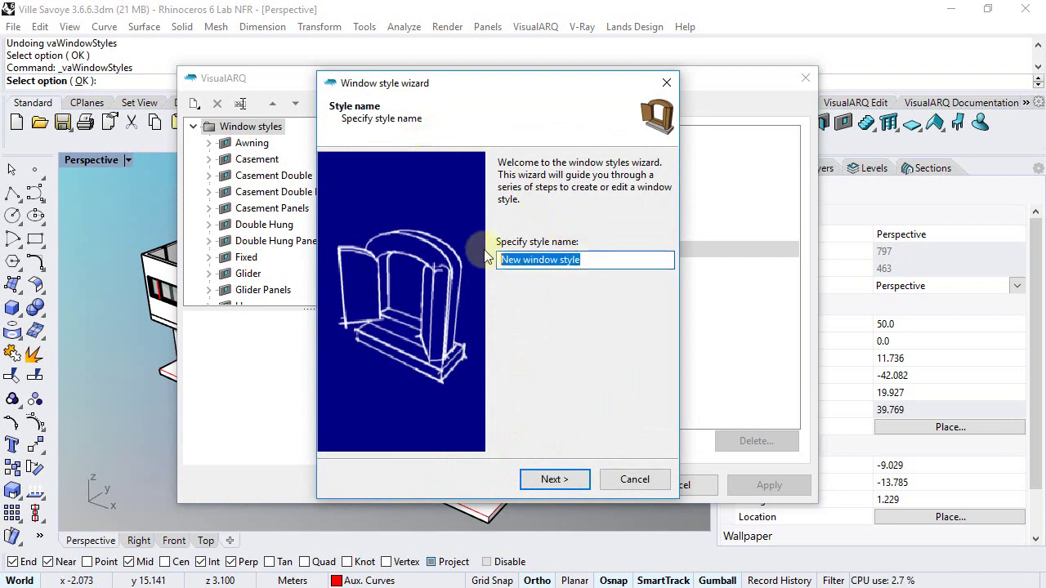
text(VS Slid)
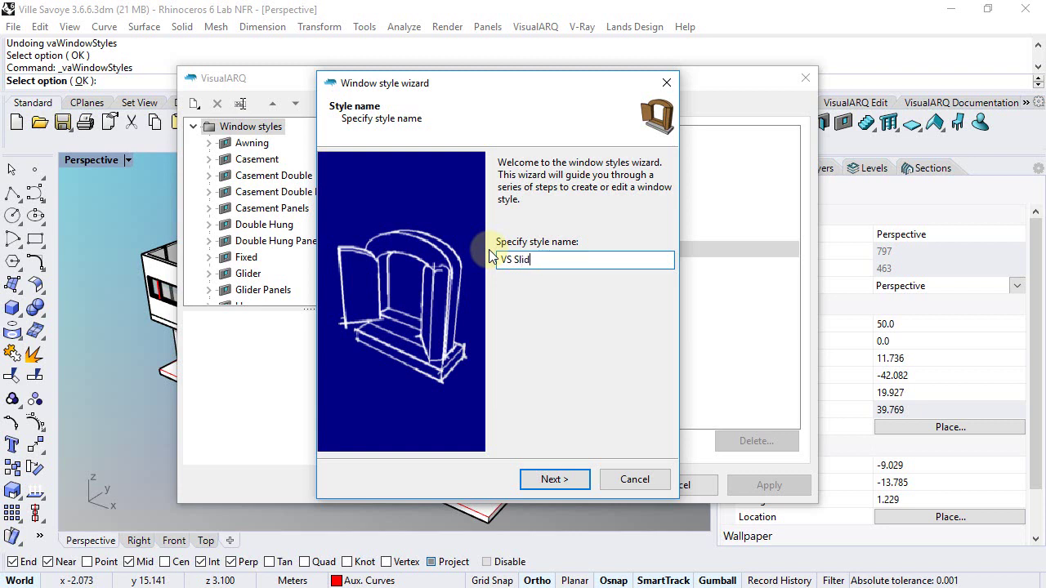
text(ing 3)
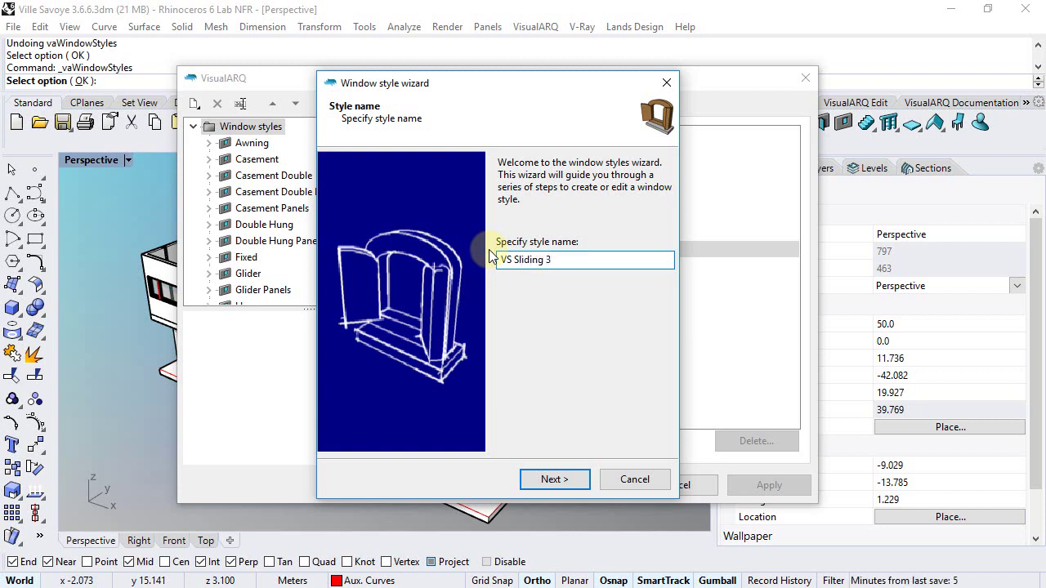
click(551, 479)
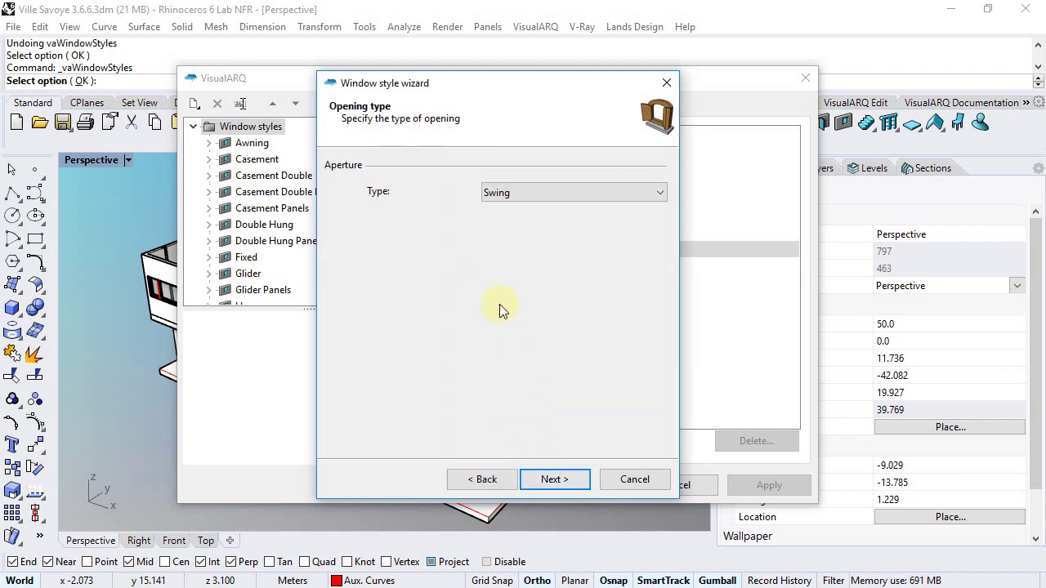
Step: Set the window style's opening type to Sliding and its structural opening profile to Rectangular
click(531, 193)
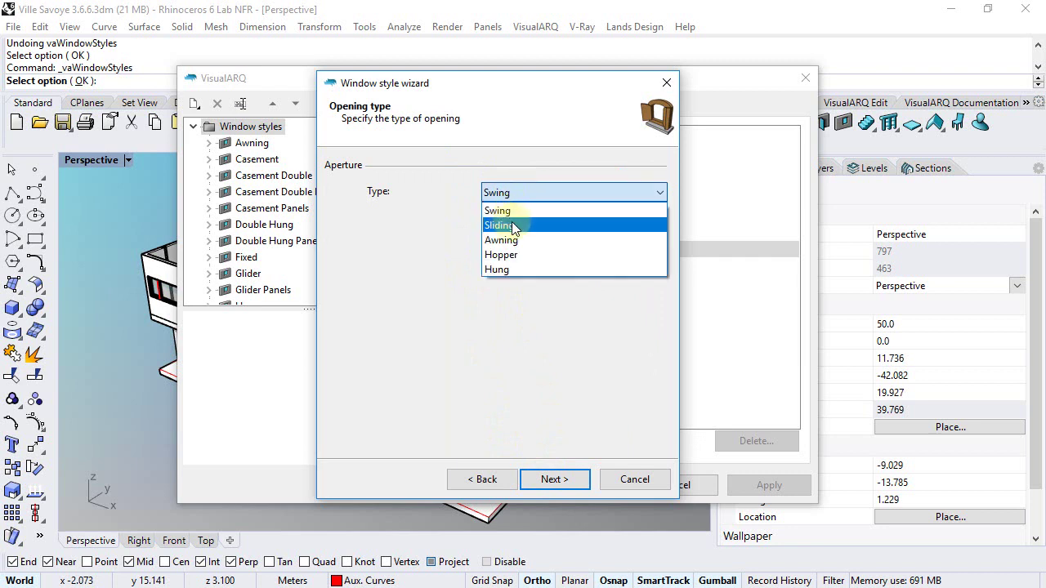
click(515, 221)
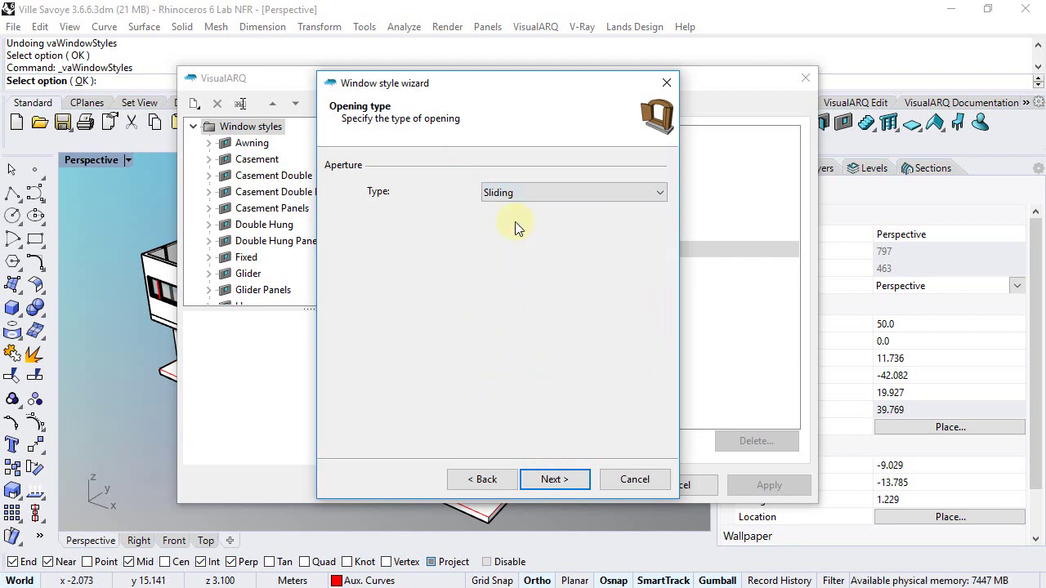
click(552, 481)
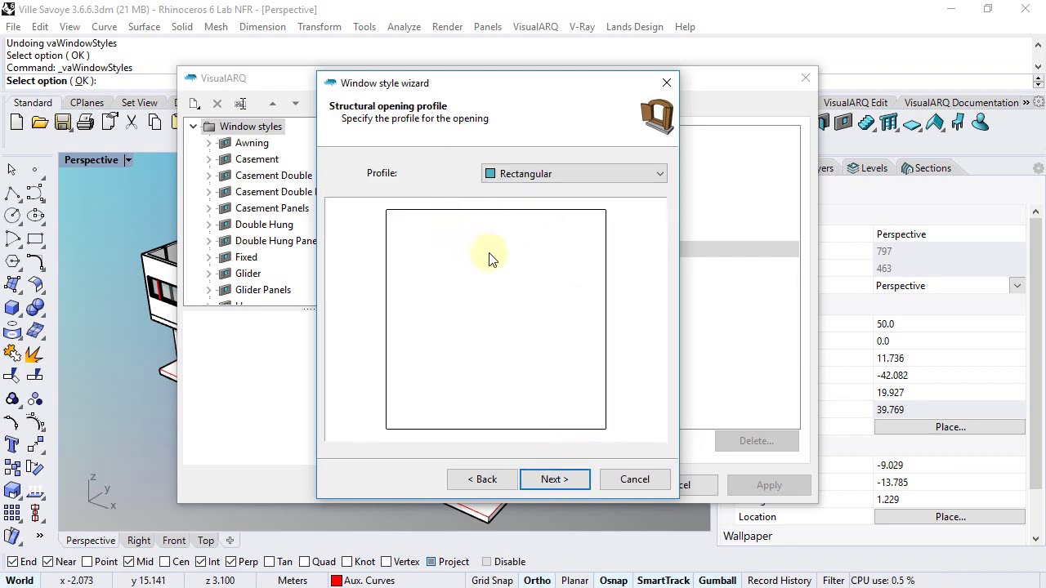
click(560, 172)
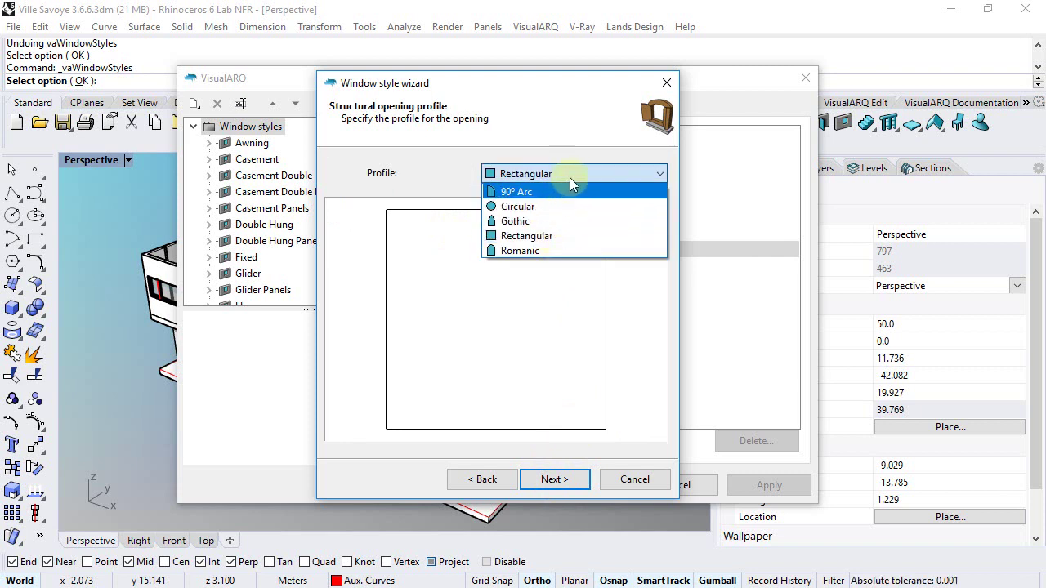
click(557, 234)
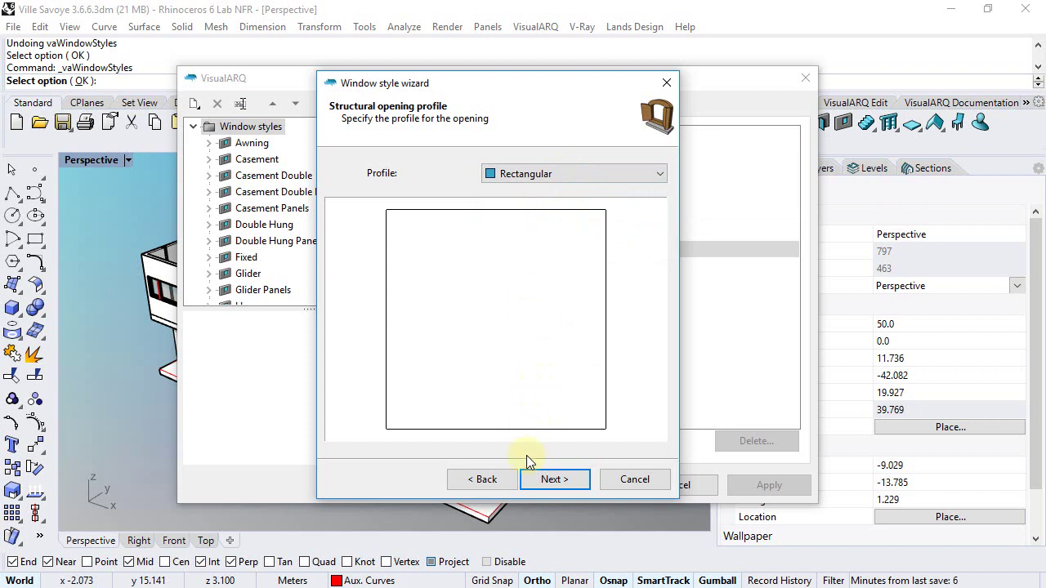
click(533, 482)
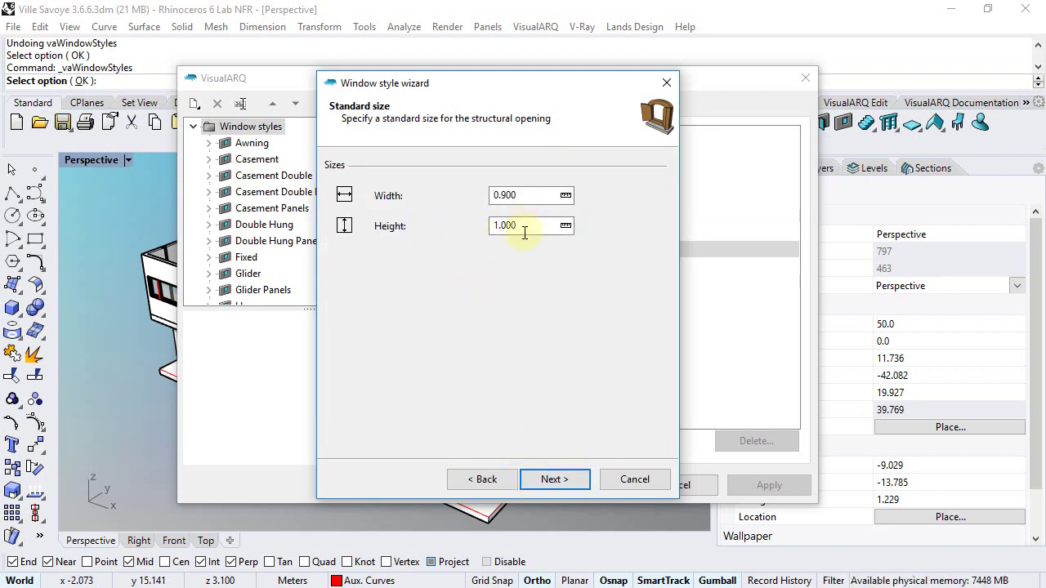
Step: Accept the default opening size and frame for the window style, and leave out the stop
click(551, 479)
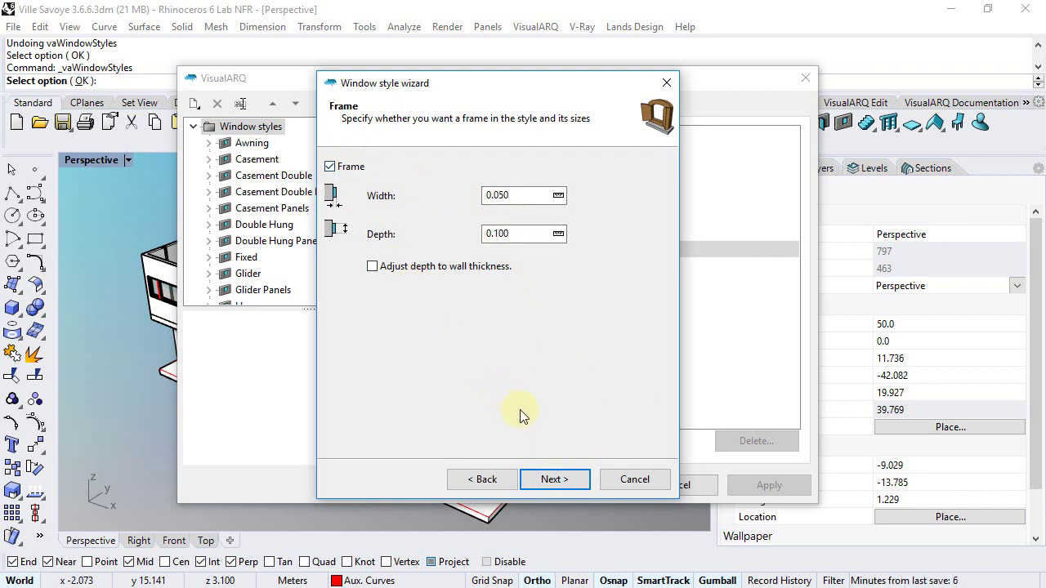
click(553, 480)
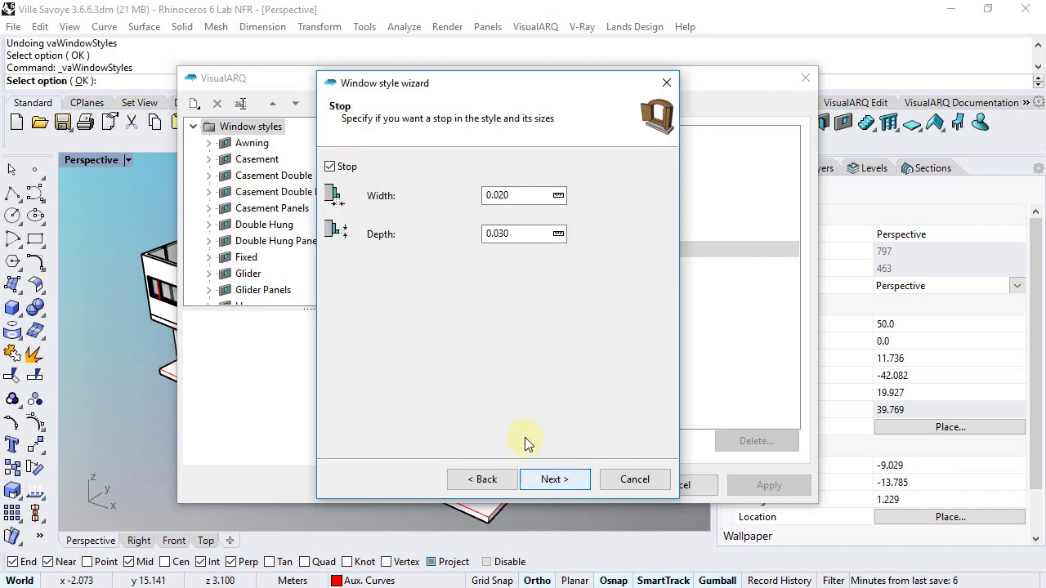
click(329, 167)
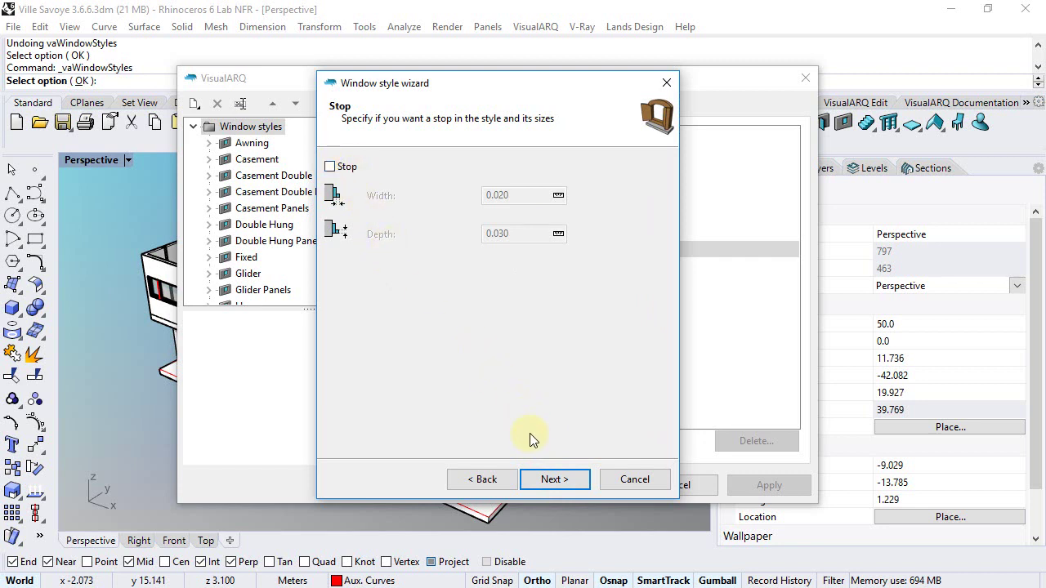
click(550, 479)
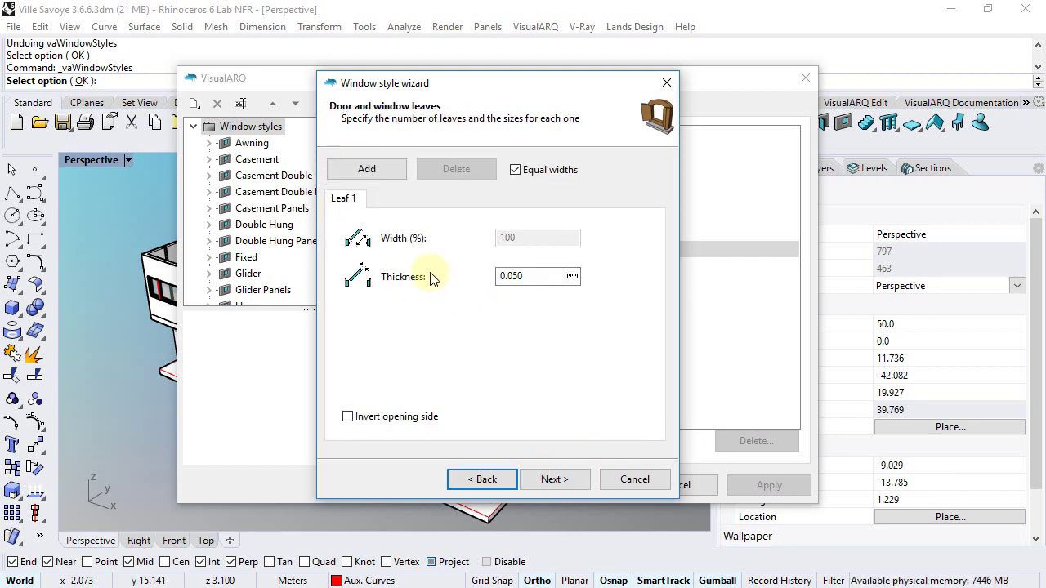
Step: Add two more leaves so the window has three of equal width, and check each leaf's settings
click(373, 171)
click(369, 172)
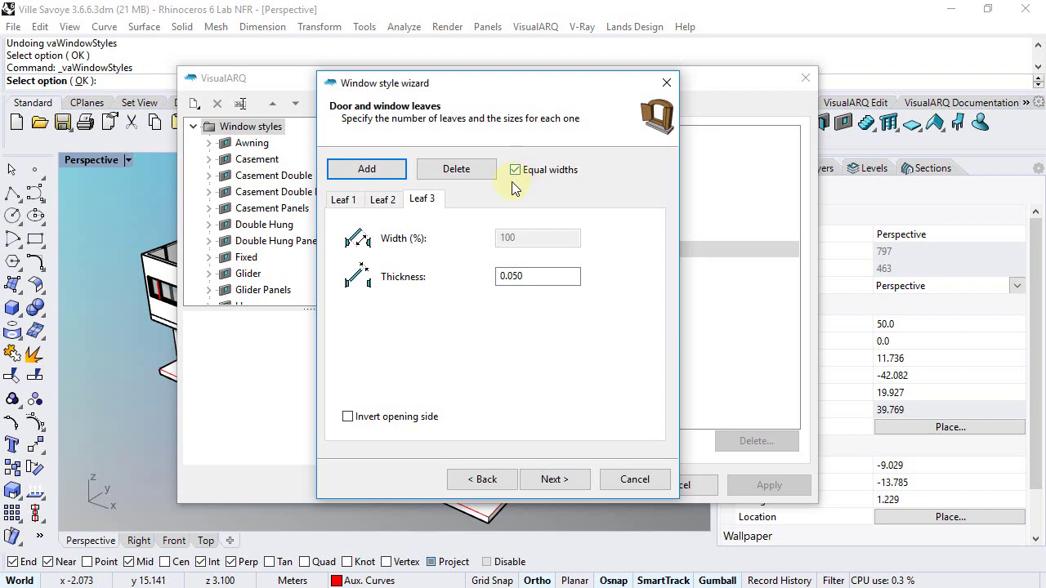
click(381, 201)
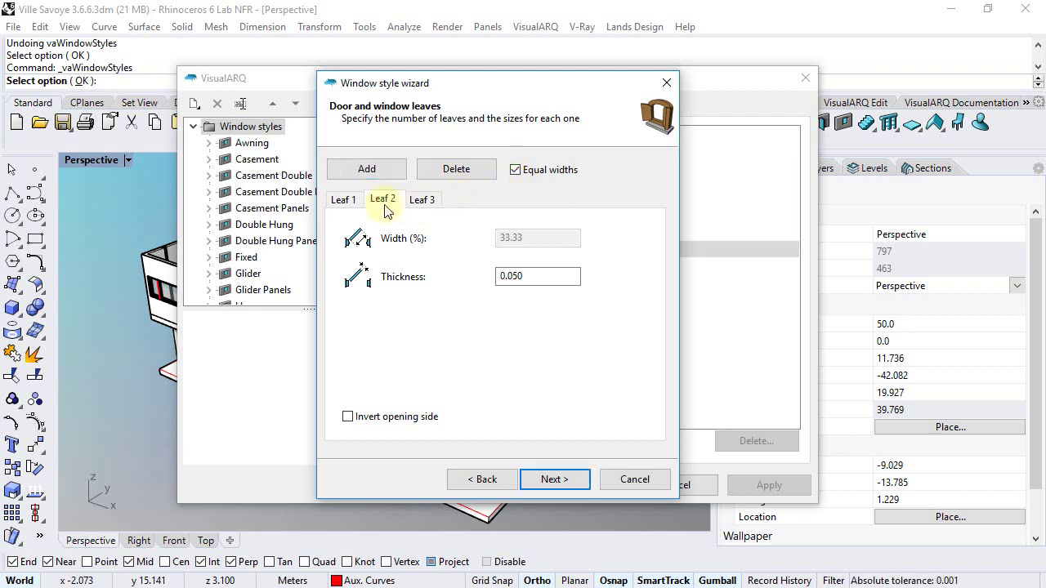
click(346, 203)
click(380, 201)
click(420, 201)
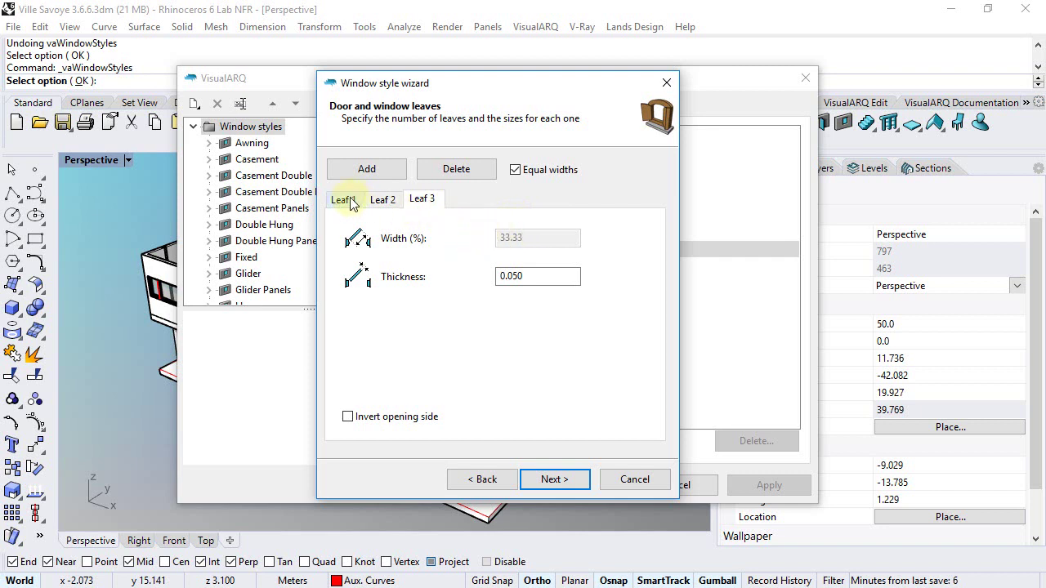
click(561, 480)
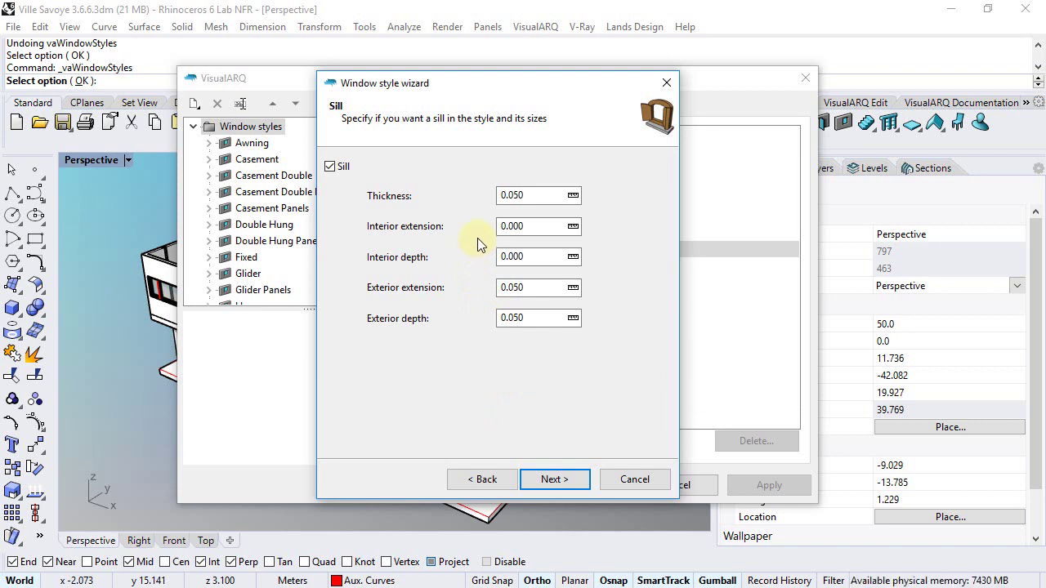
Step: Set the sill to 0.03 thickness, 0.03 interior extension and depth, and zero exterior extension and depth
drag(513, 196, 527, 196)
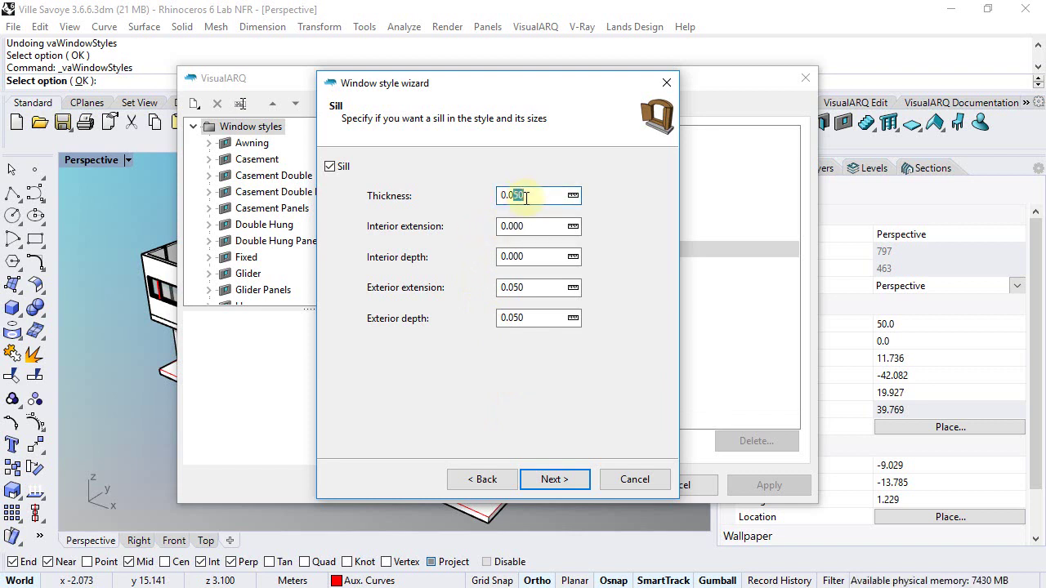
text(3)
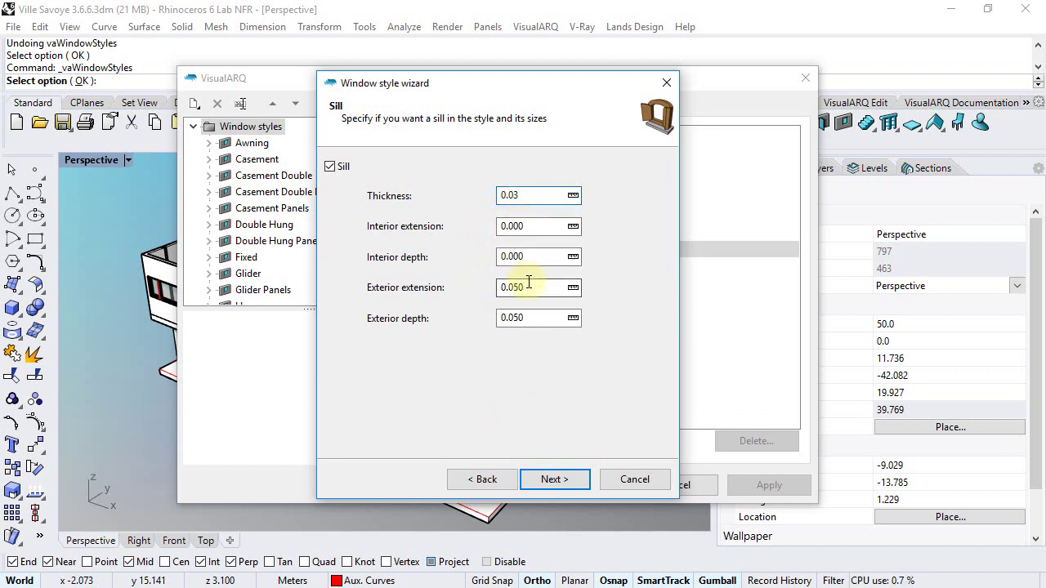
drag(529, 285, 515, 318)
text(00)
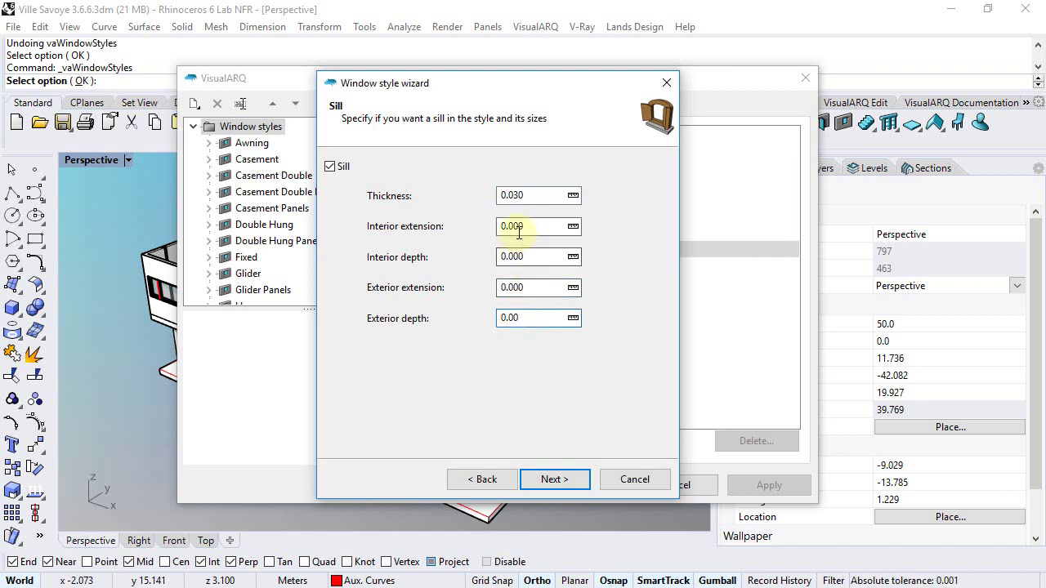
click(513, 228)
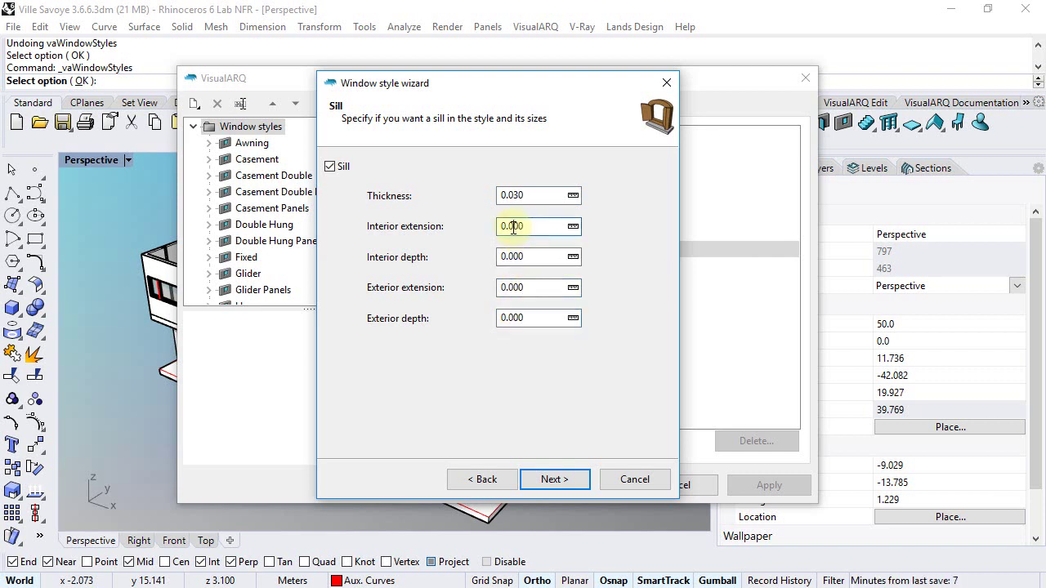
text(3)
click(513, 256)
text(3)
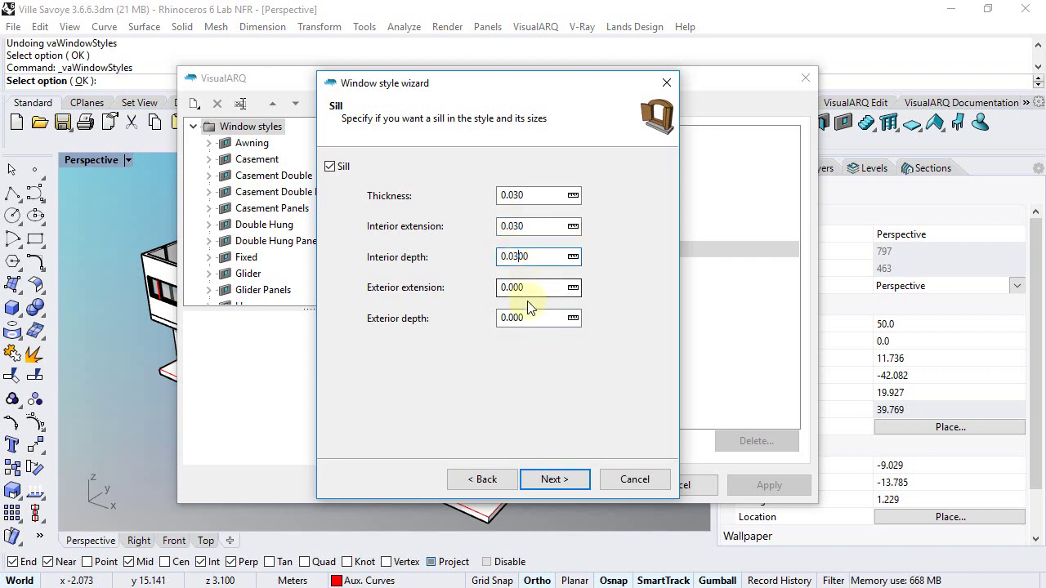
click(553, 480)
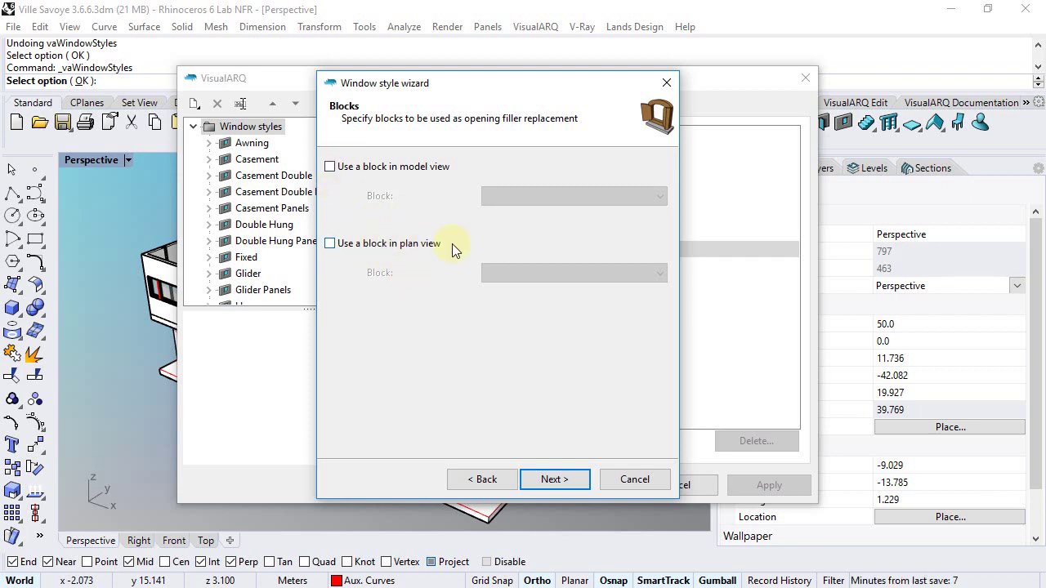
Step: Skip the replacement blocks, inspect the preview of the new window style and finish the wizard
click(544, 477)
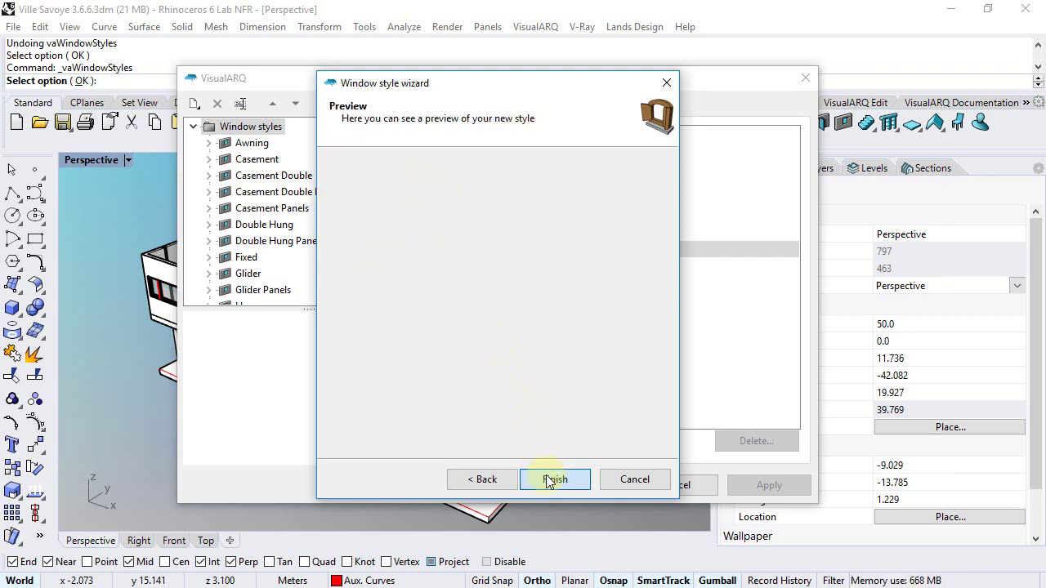
drag(472, 359, 432, 381)
click(540, 478)
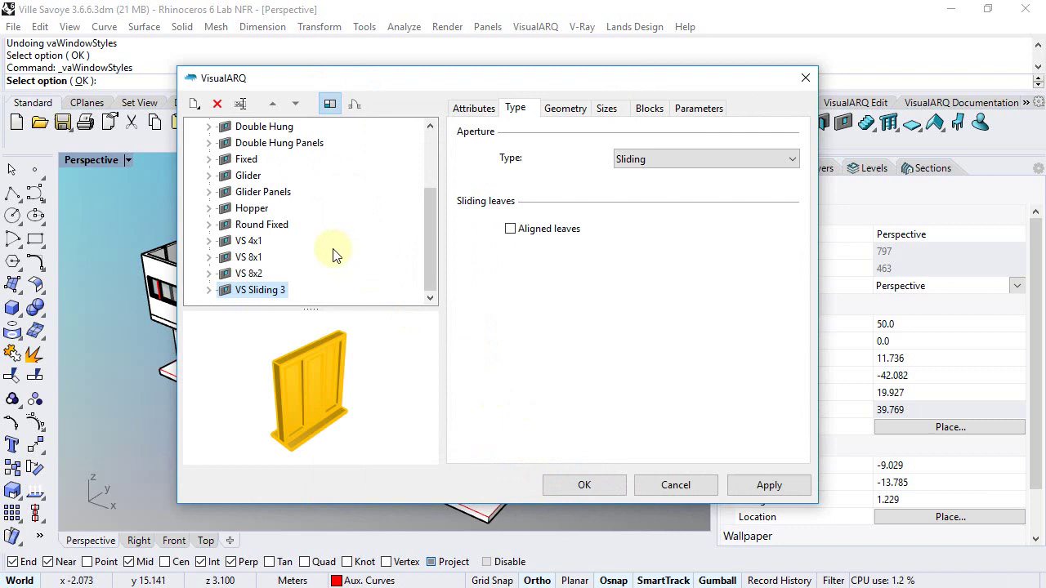
Step: Duplicate the VS Sliding 3 window style, and duplicate the resulting copy as well
right_click(243, 291)
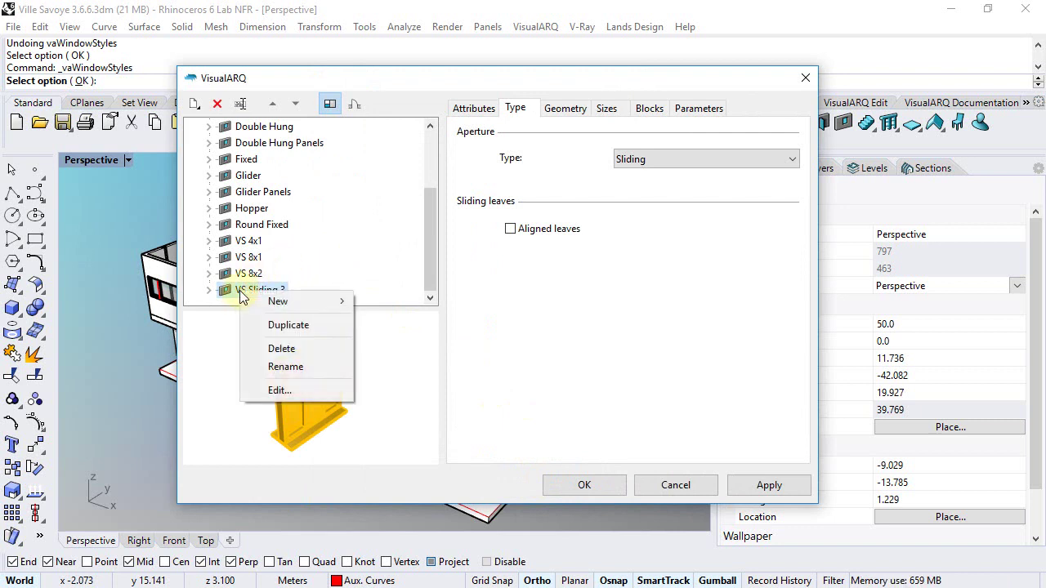
click(281, 325)
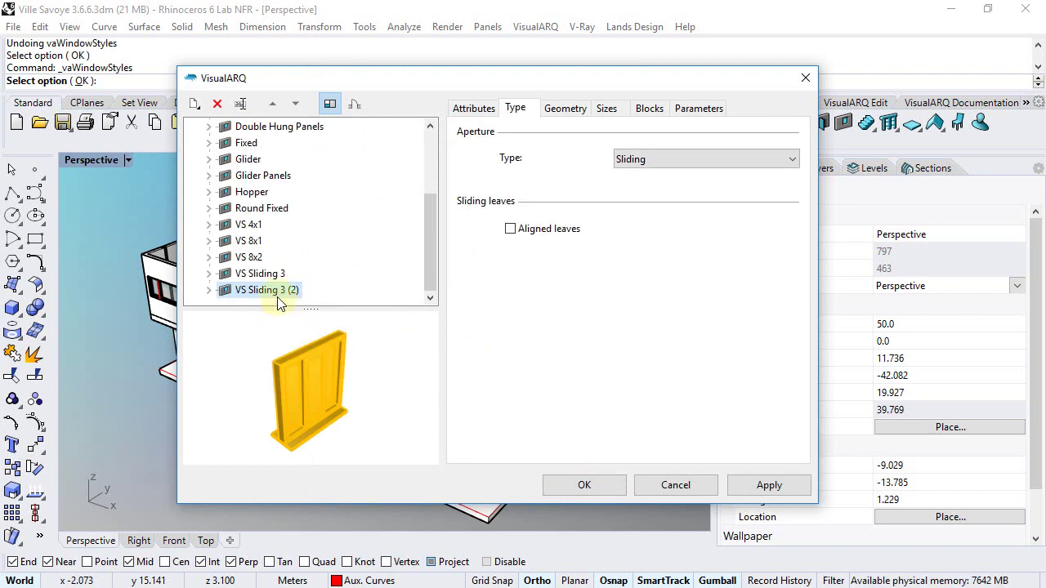
right_click(272, 294)
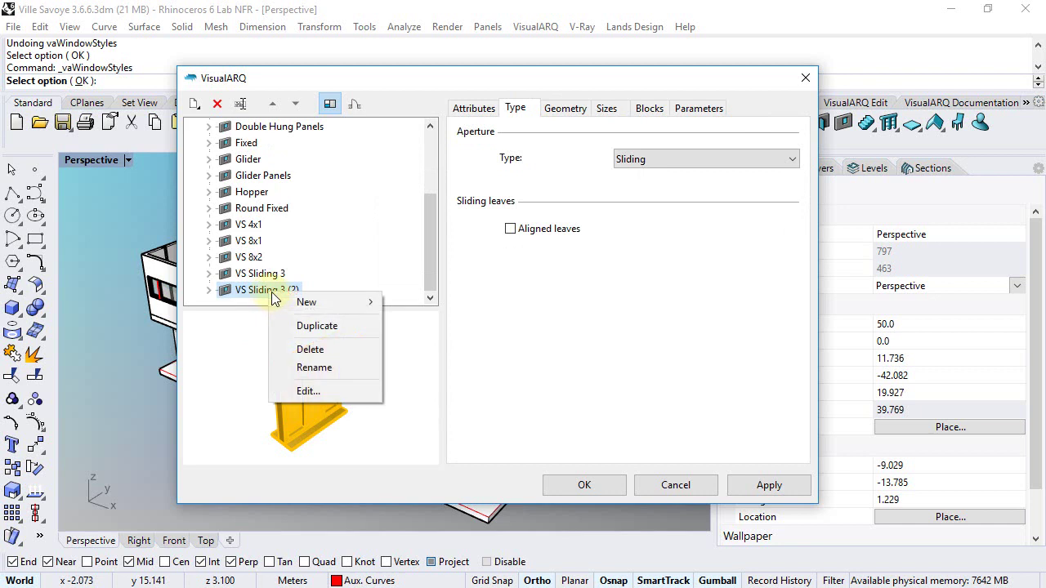
click(301, 327)
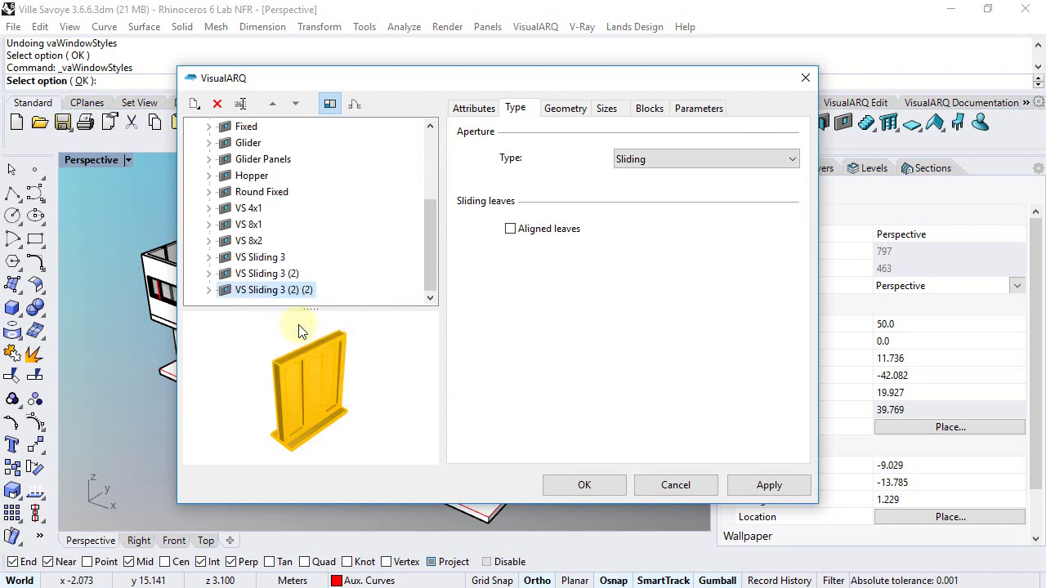
Step: Rename the first copy of the VS Sliding 3 style as VS Sliding 2
click(276, 279)
click(276, 278)
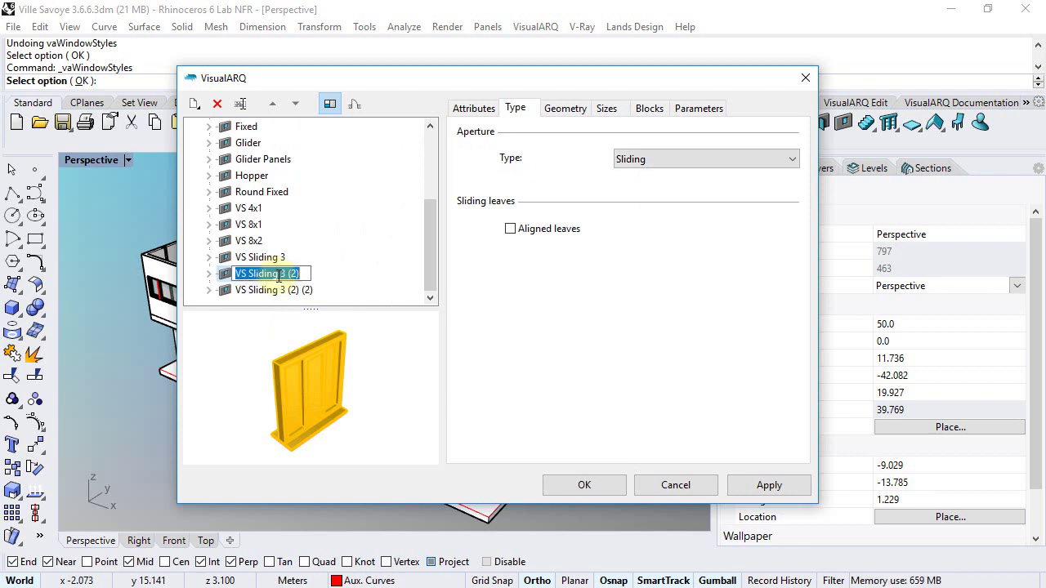
drag(279, 276, 304, 275)
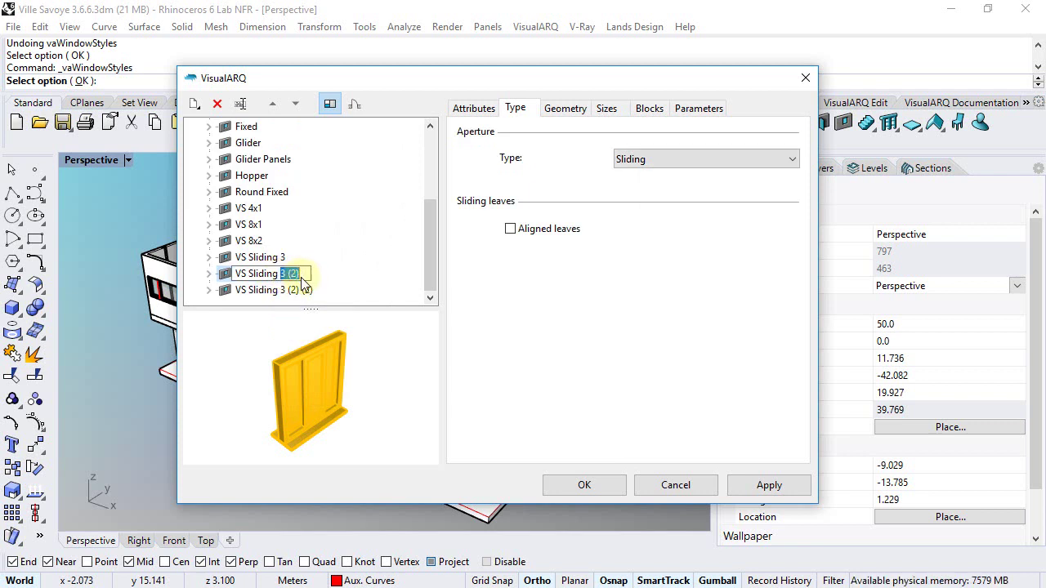
text(2)
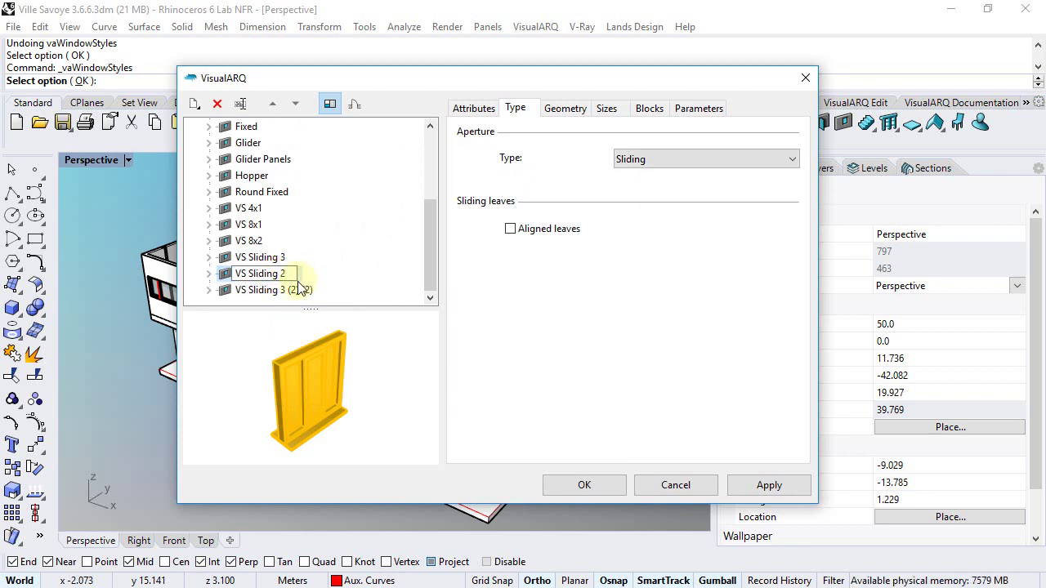
Step: Delete Leaf 3 from the VS Sliding 2 window style
click(208, 274)
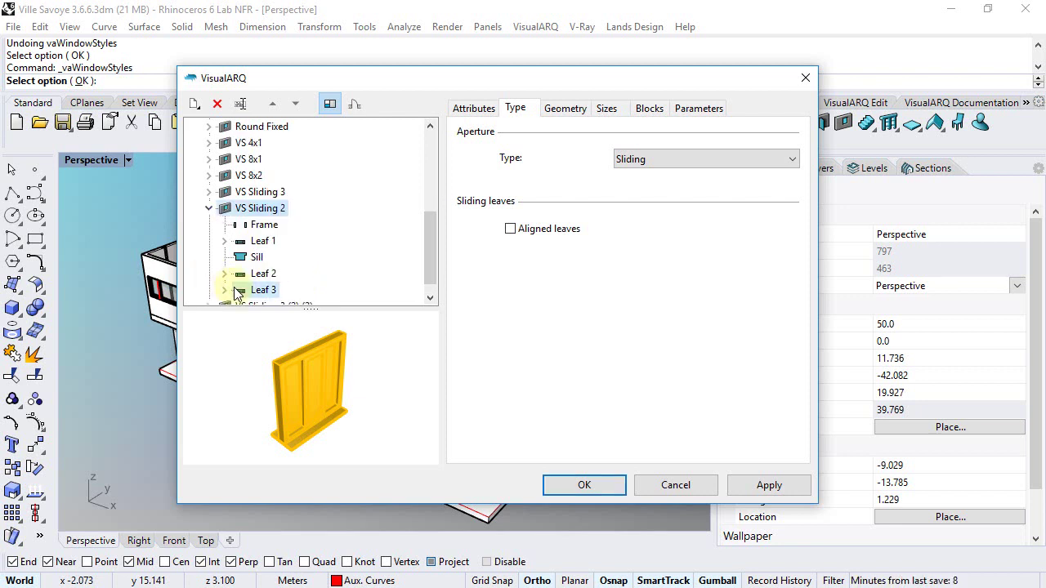
click(235, 290)
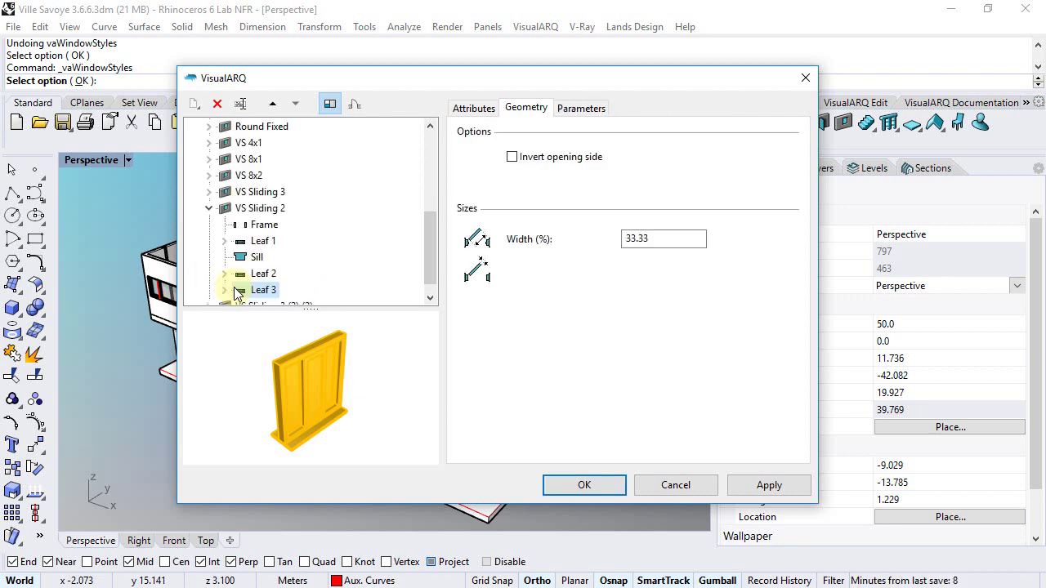
click(217, 105)
click(535, 359)
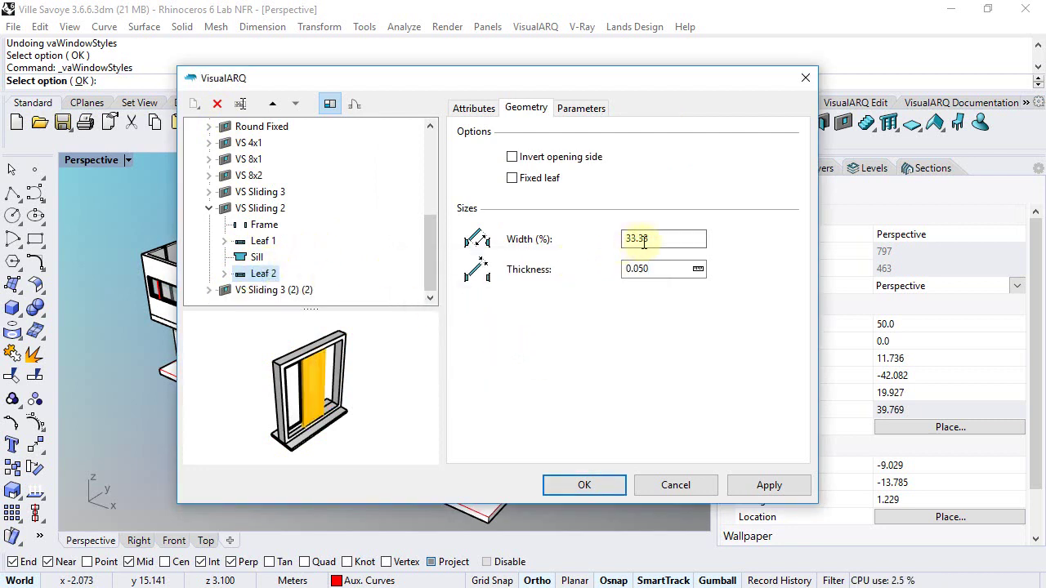
Step: Set the width of both Leaf 2 and Leaf 1 in VS Sliding 2 to 50%
drag(660, 239, 516, 280)
text(50)
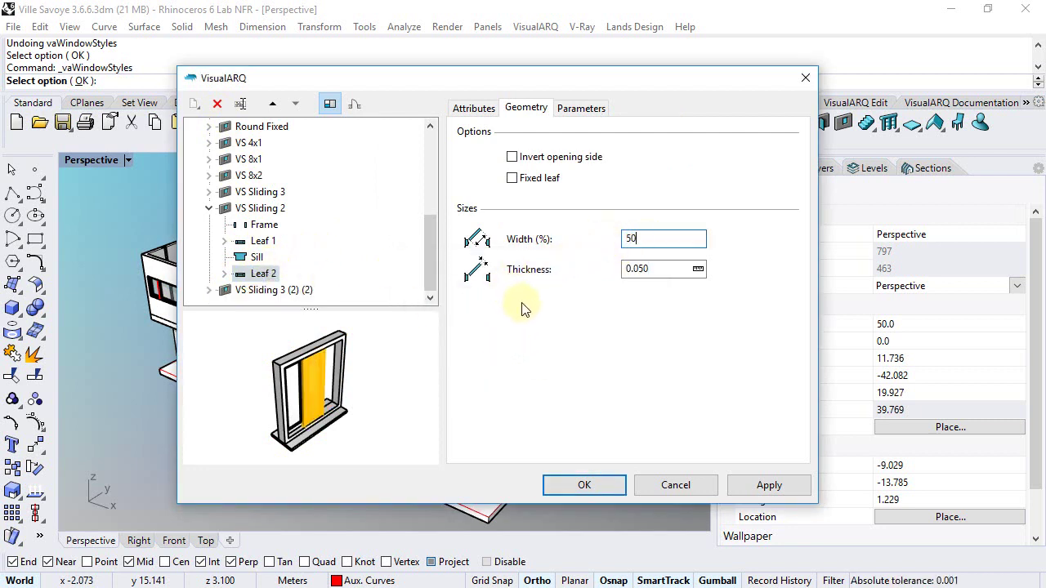
click(260, 245)
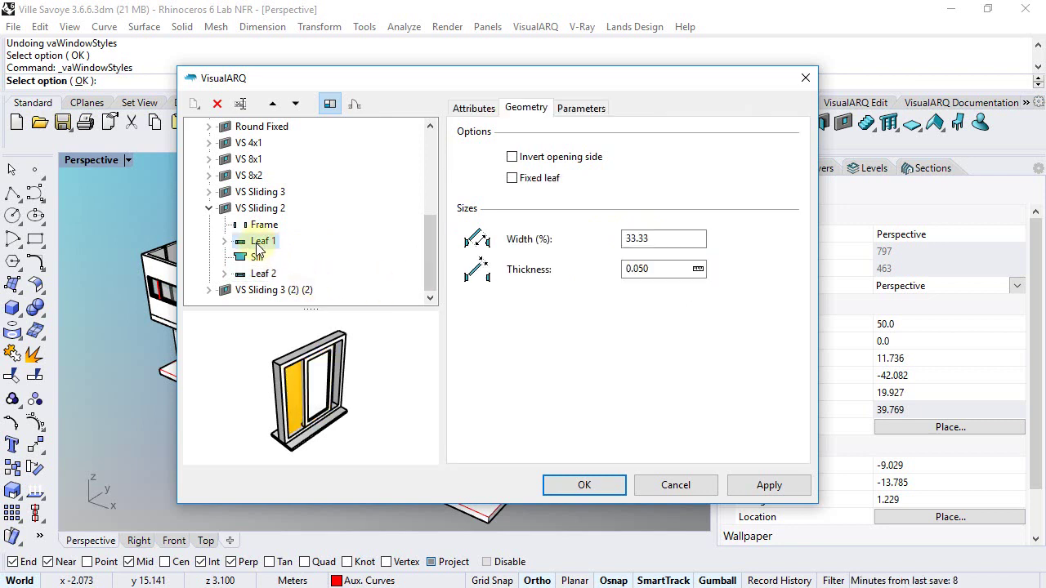
drag(660, 238, 613, 243)
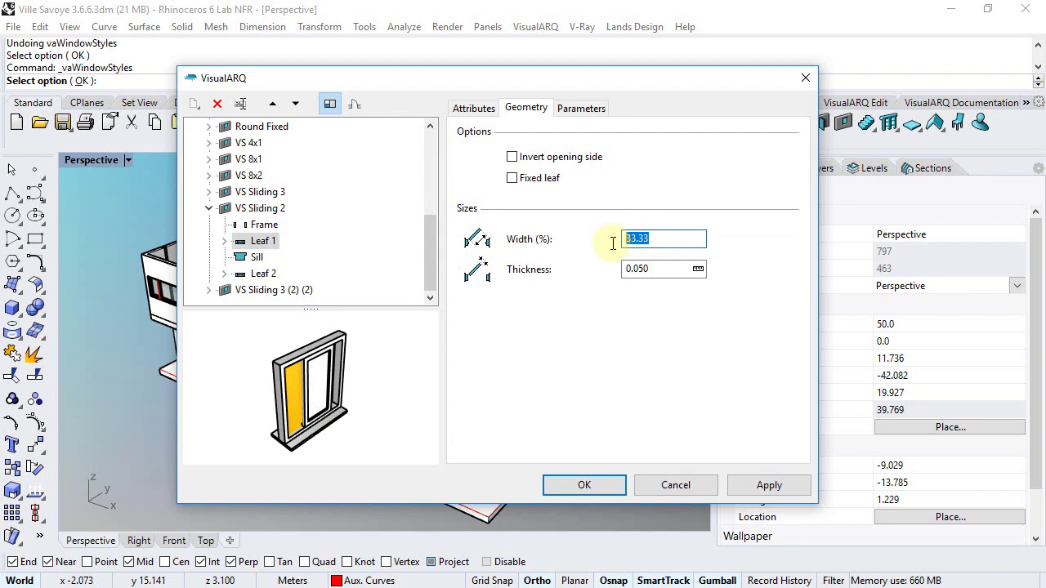
text(50)
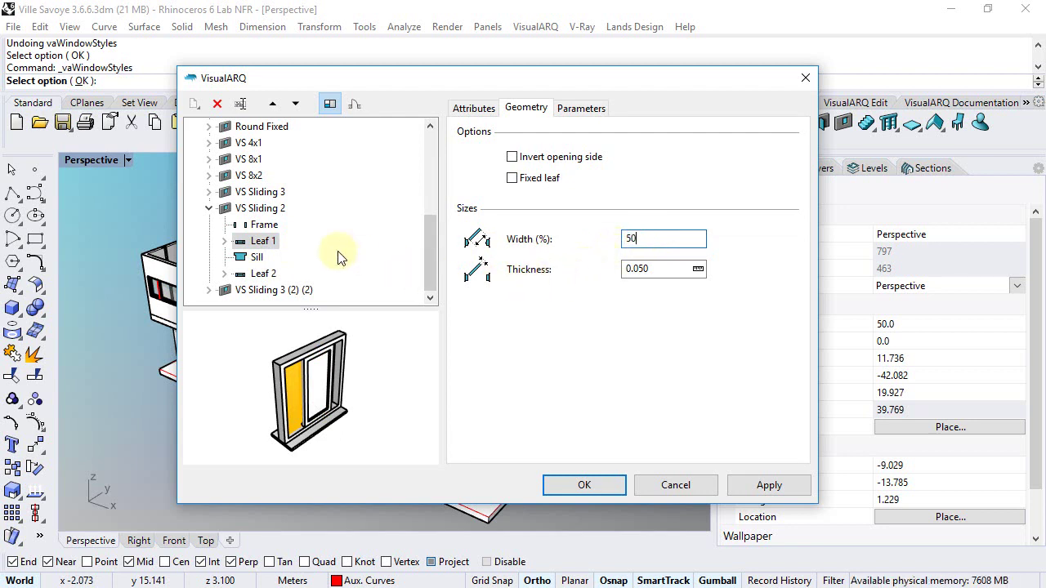
Step: Rename the second copy of the VS Sliding 3 style as VS 1
click(260, 292)
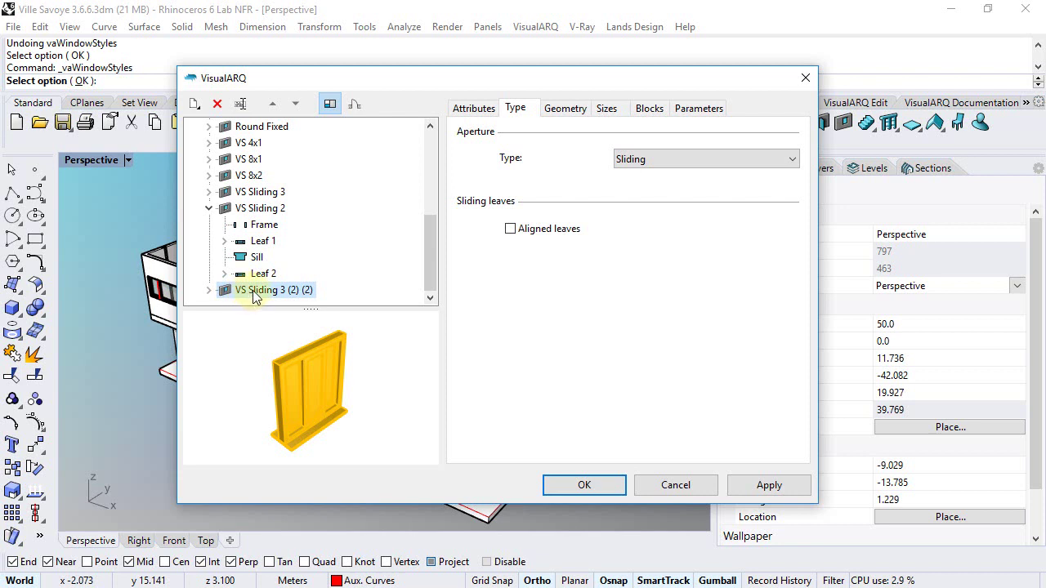
click(254, 292)
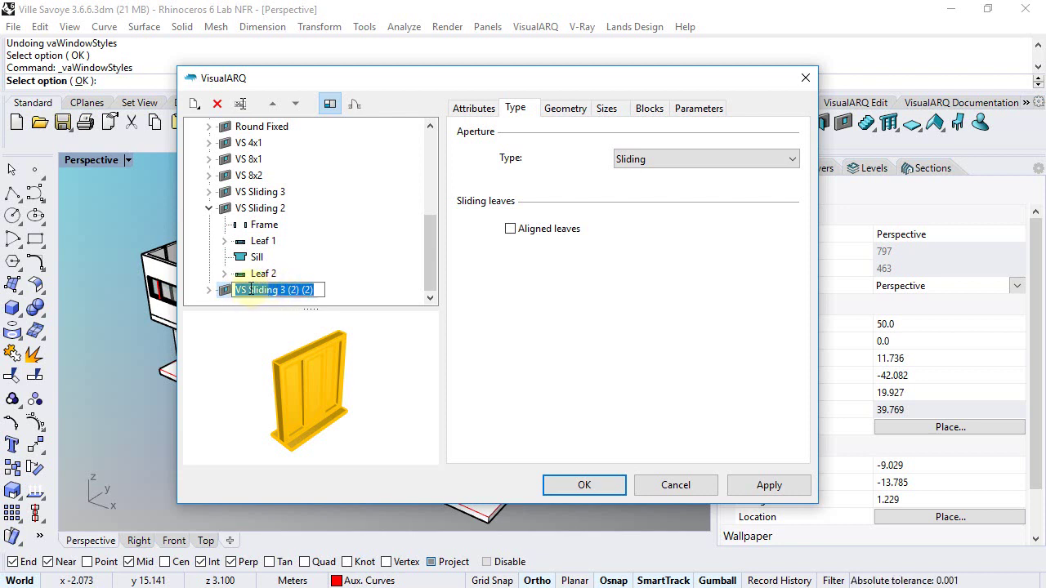
drag(248, 290, 312, 294)
text(1)
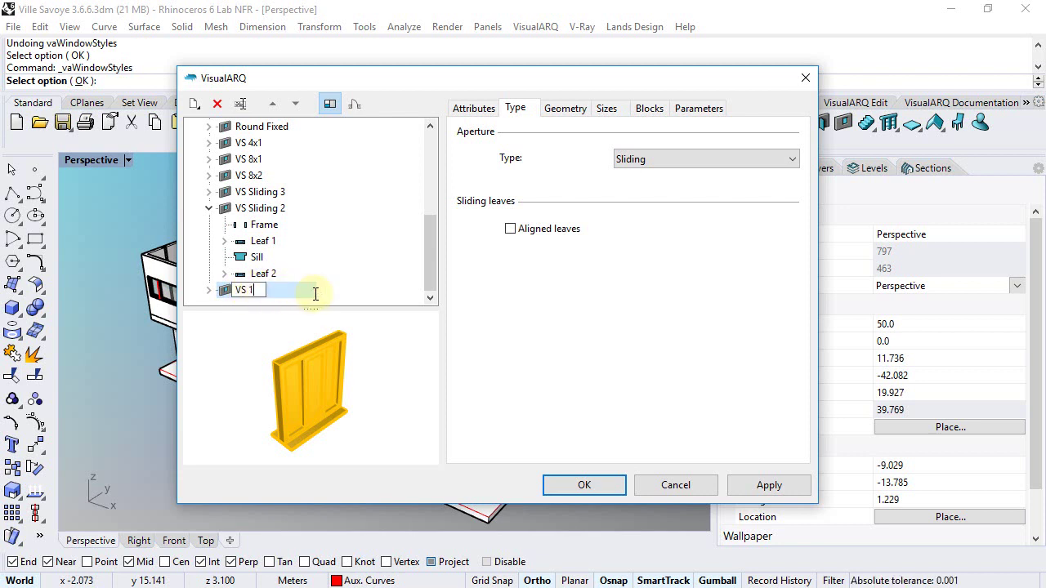
key(Return)
Step: Delete Leaf 3 and Leaf 2 from the VS 1 window style
click(209, 291)
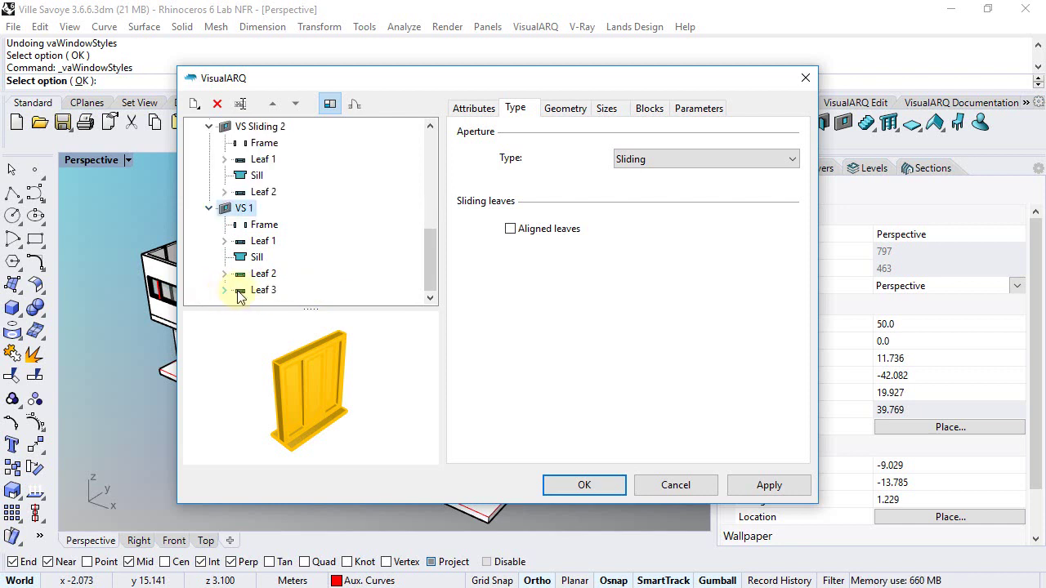
click(245, 291)
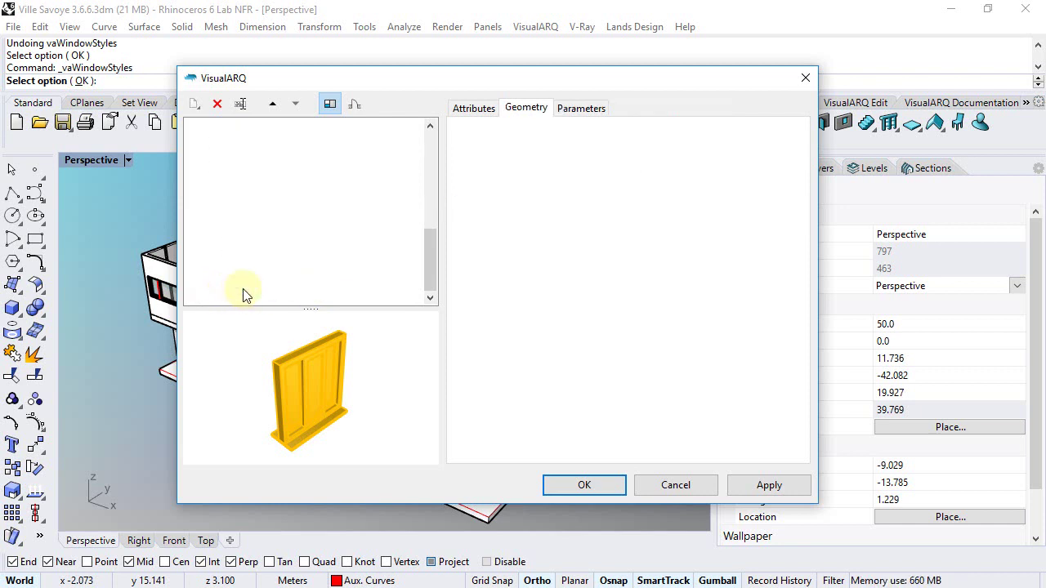
click(217, 104)
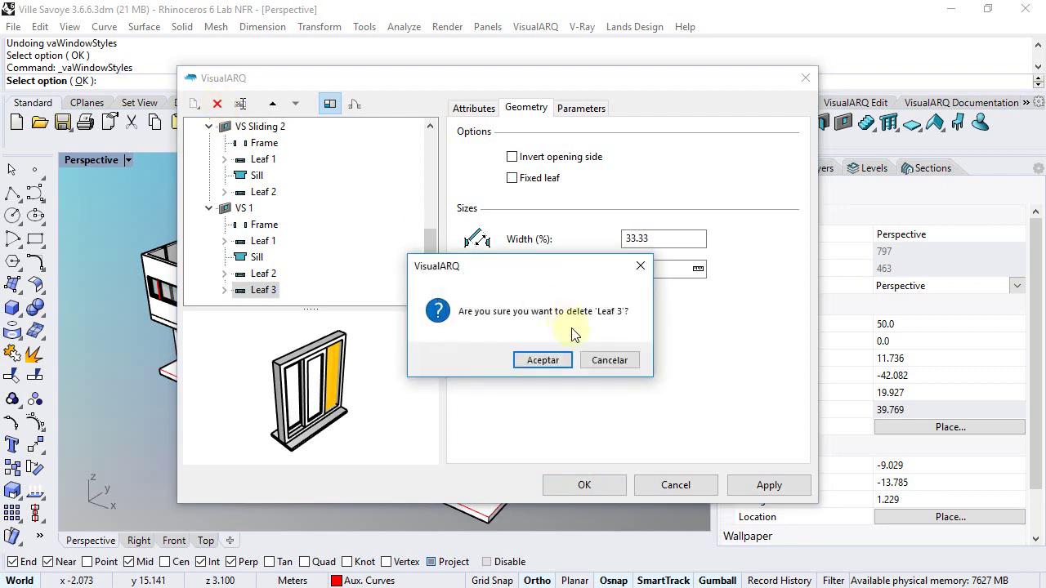
click(549, 359)
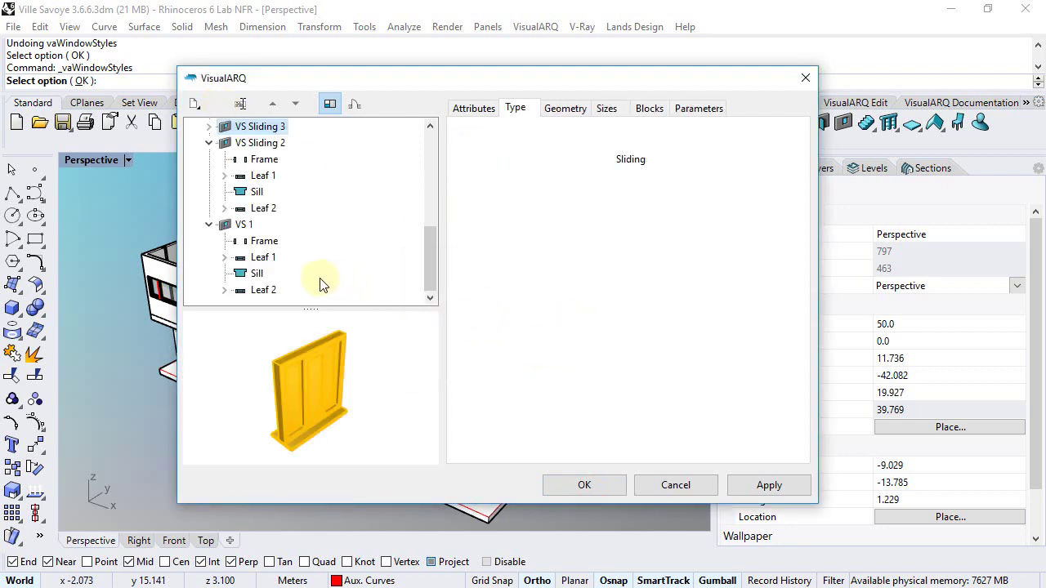
click(276, 288)
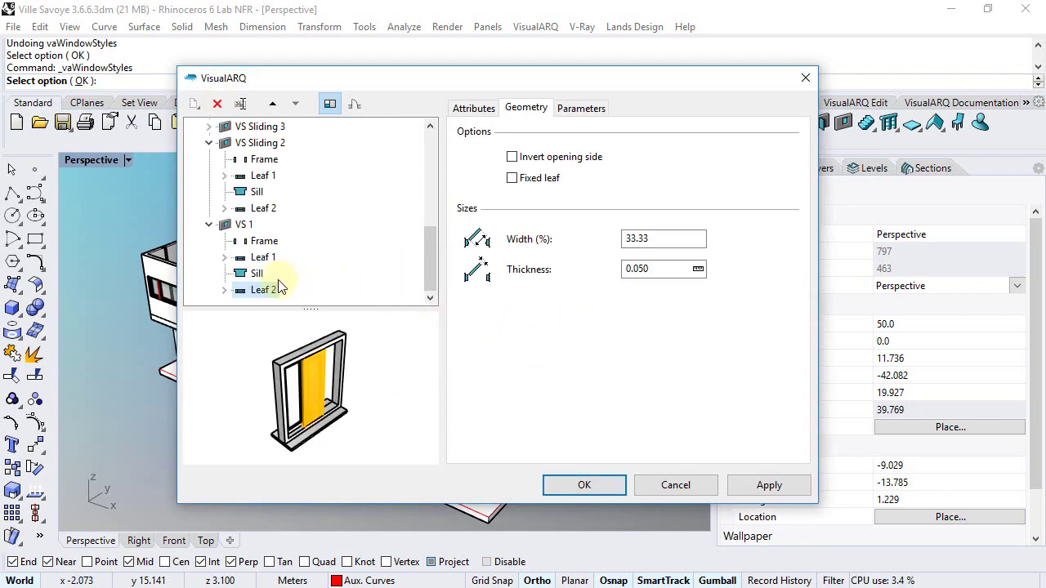
click(217, 104)
click(539, 360)
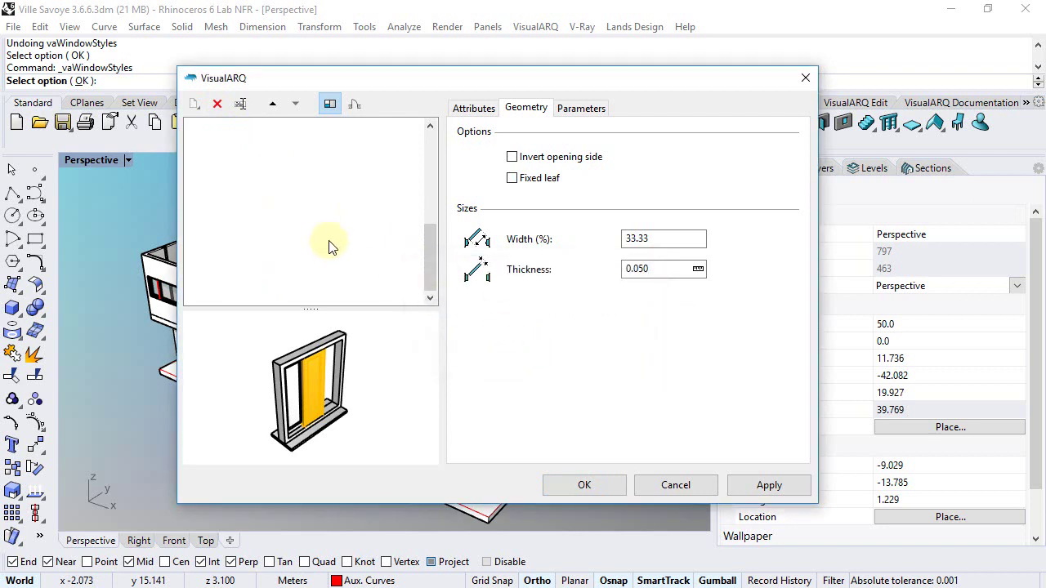
Step: Set the width of Leaf 1 in the VS 1 style to 100%
click(253, 275)
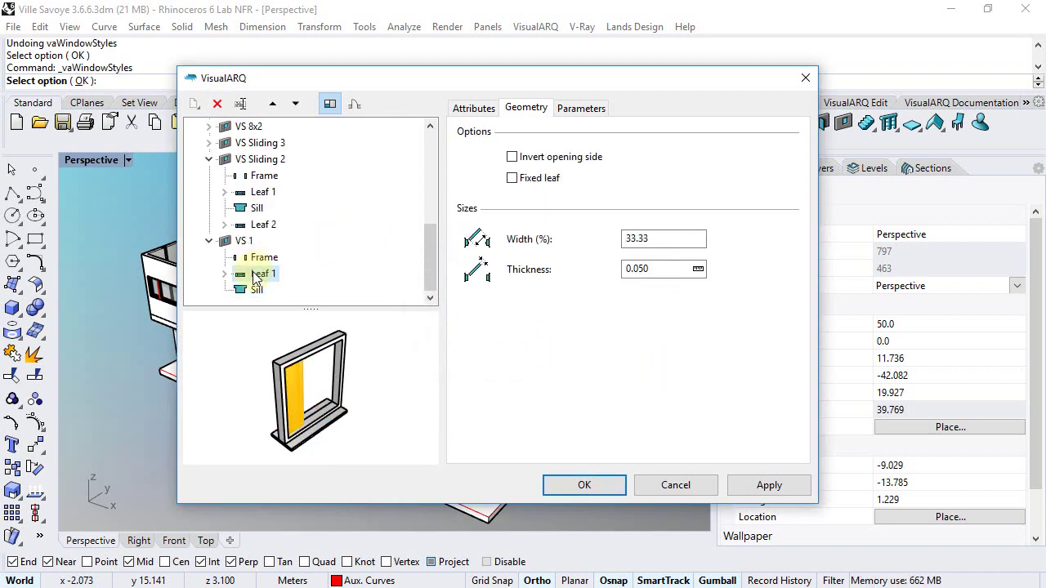
drag(660, 236, 607, 236)
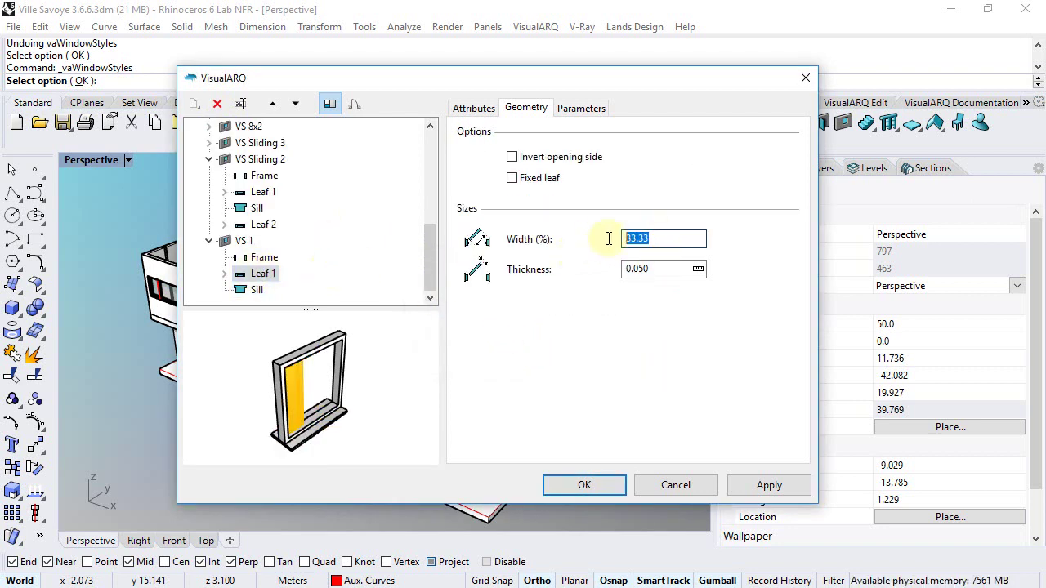
text(100)
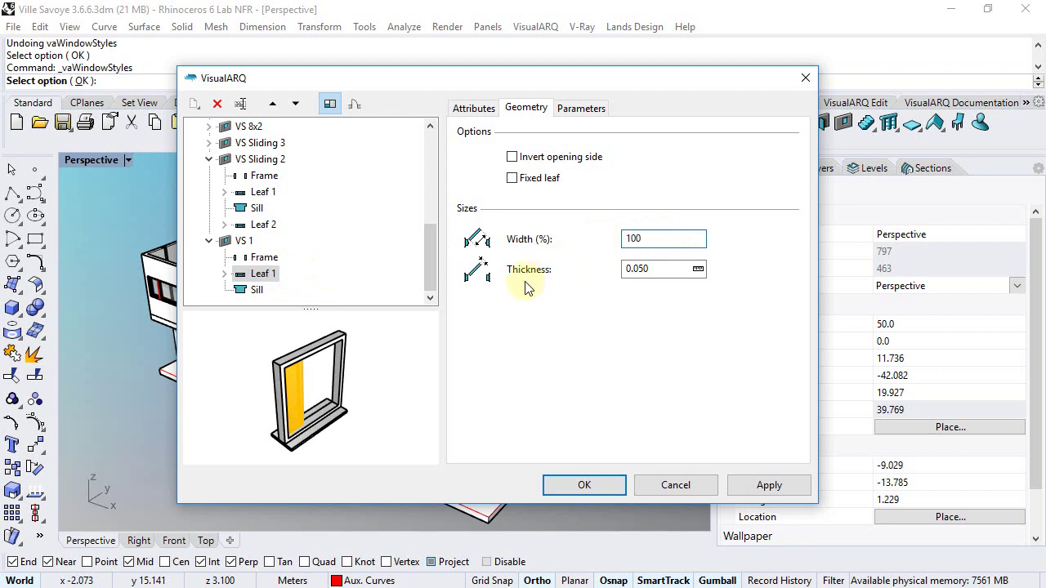
Step: Change the aperture type of the VS 1 style to Swing, and collapse the VS 1 and VS Sliding 2 component lists
click(236, 244)
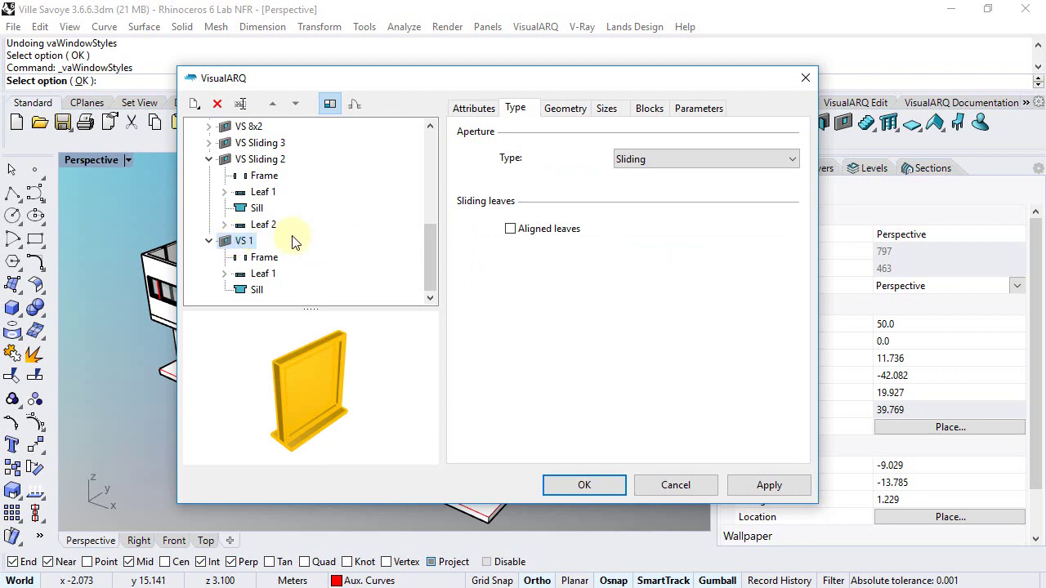
click(672, 160)
click(669, 174)
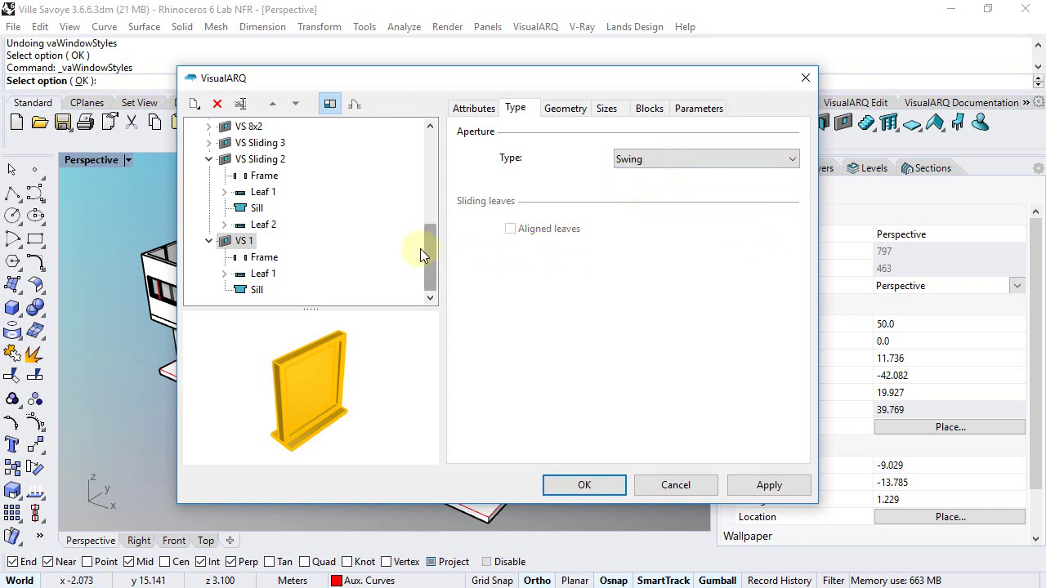
click(209, 240)
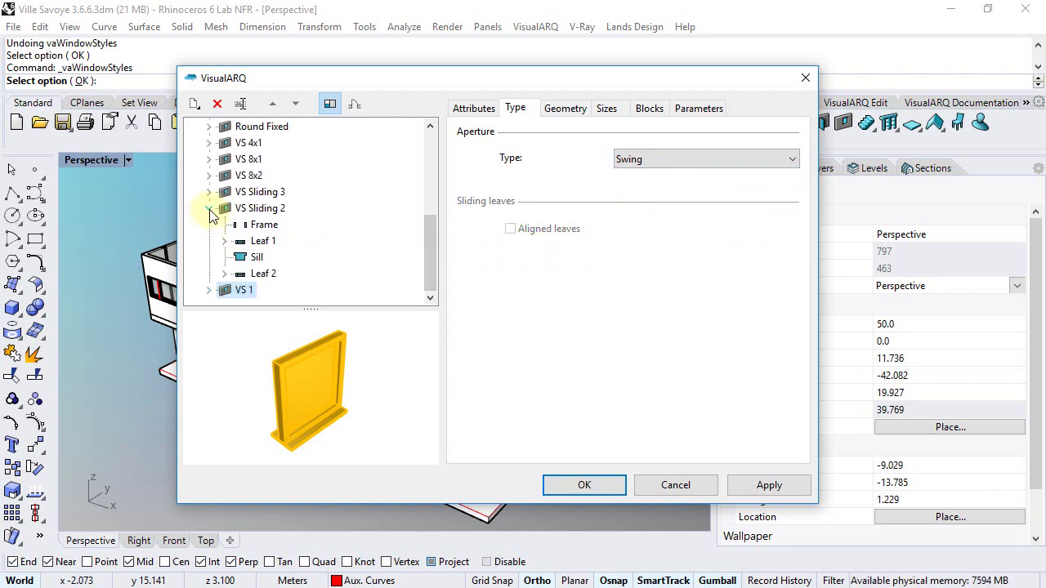
click(209, 209)
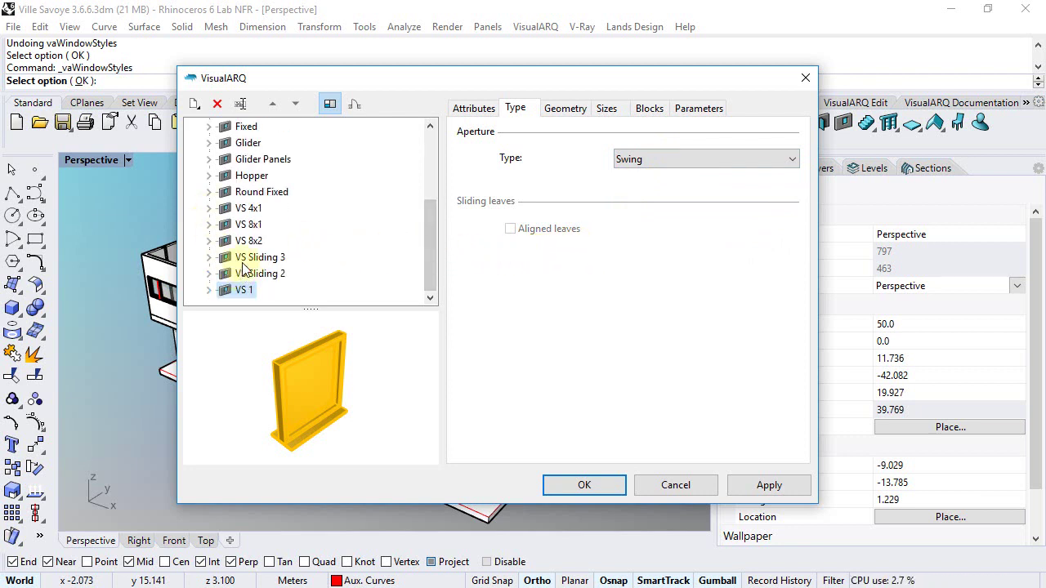
Step: Duplicate the VS 4x1 window style and rename the copy as VS 5x2
right_click(248, 212)
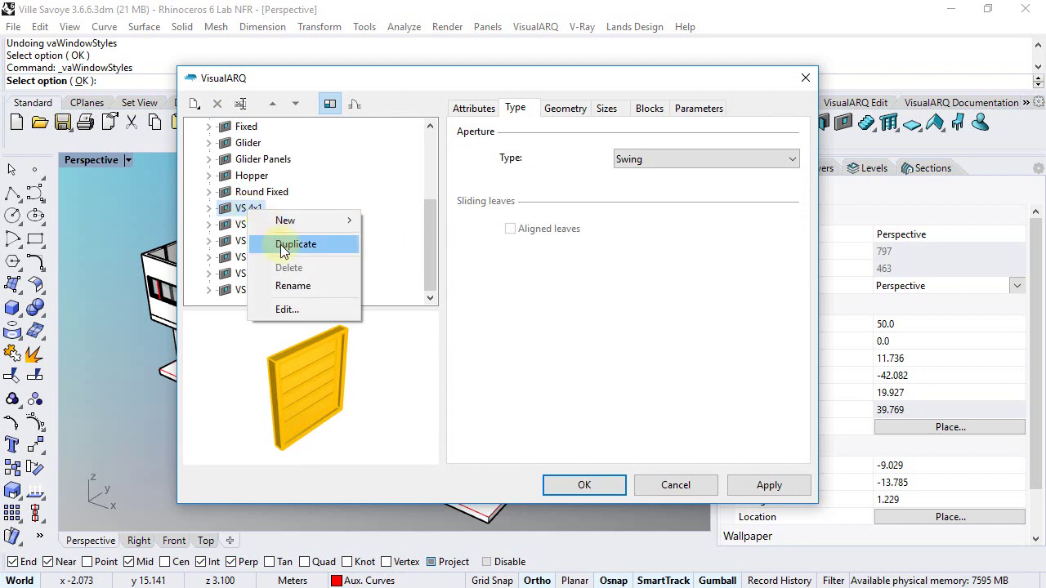
click(280, 244)
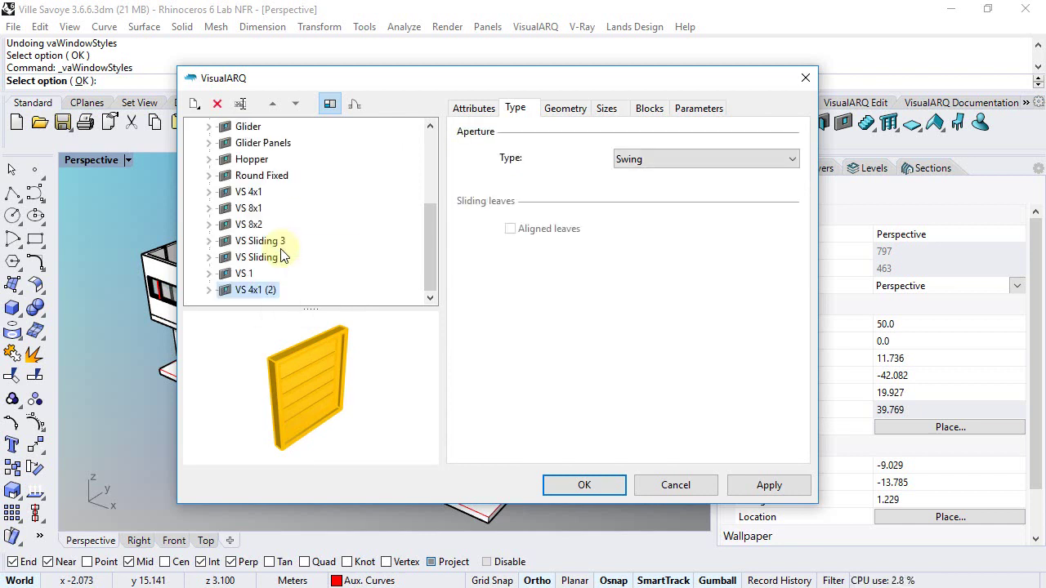
click(249, 292)
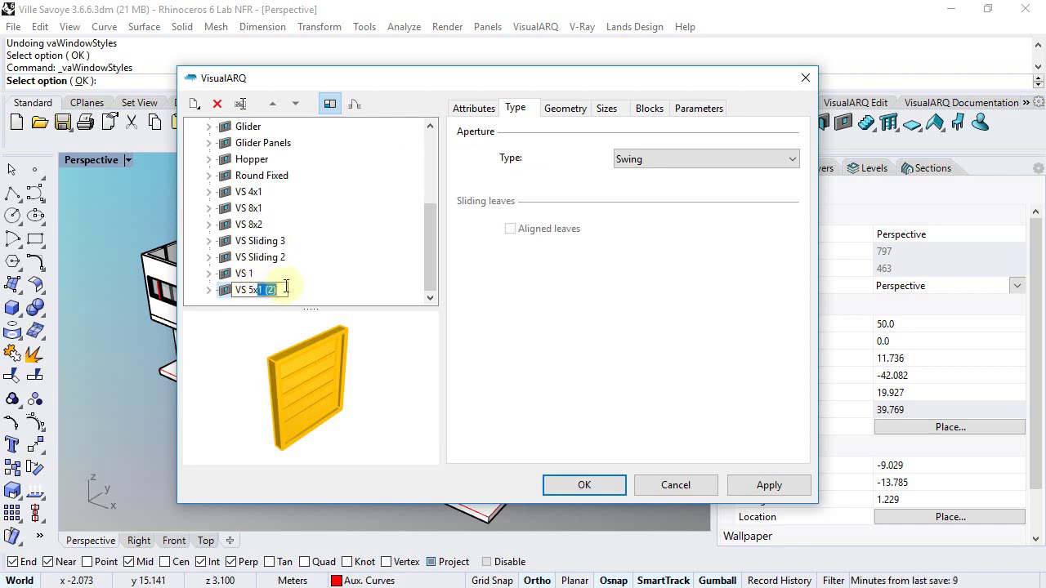
text(2)
key(Return)
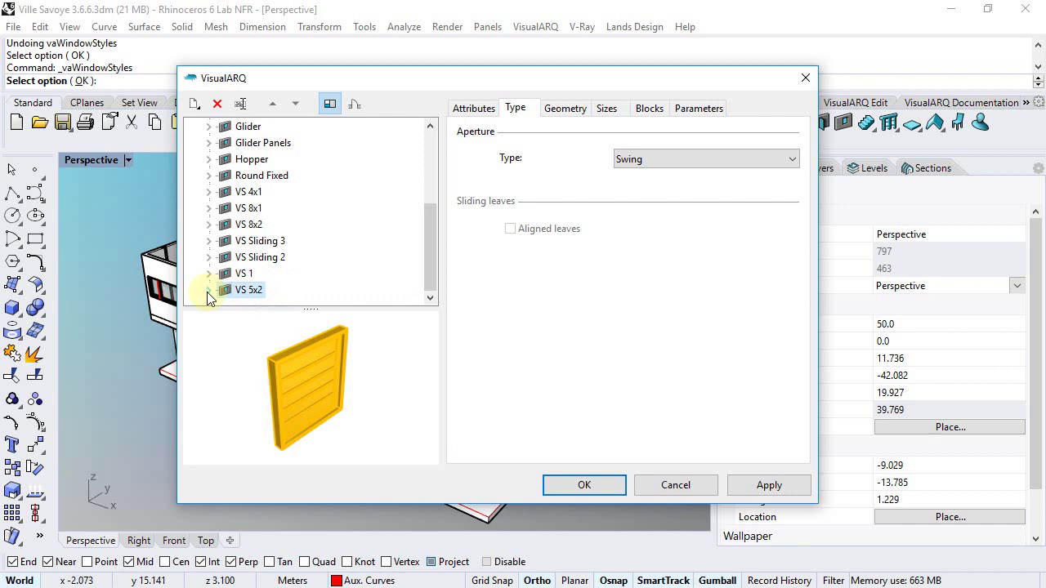
Step: Set the glass muntins of the VS 5x2 window style to 5 horizontal and 1 vertical
click(208, 290)
click(226, 291)
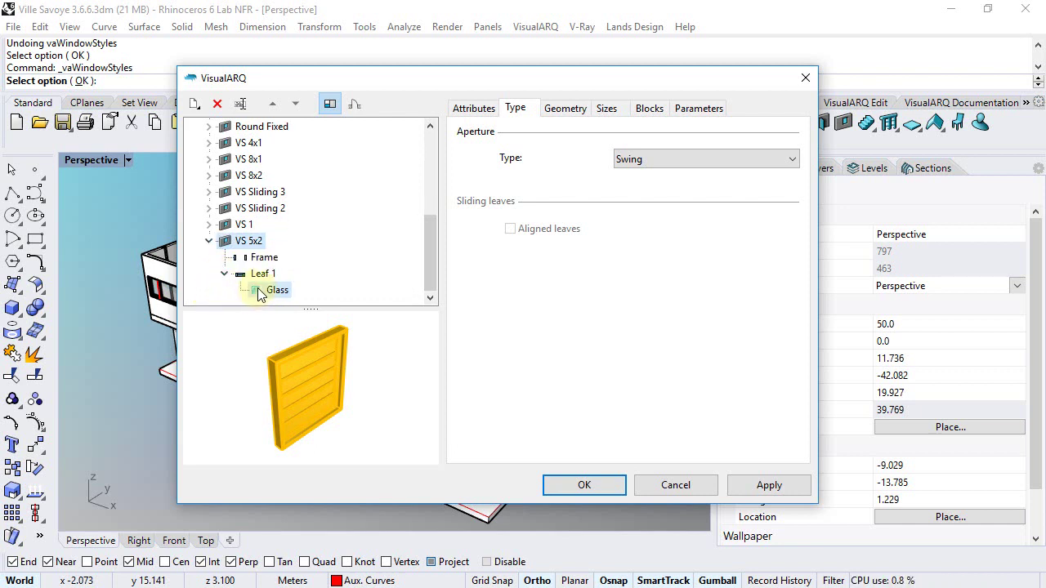
click(259, 290)
double_click(629, 220)
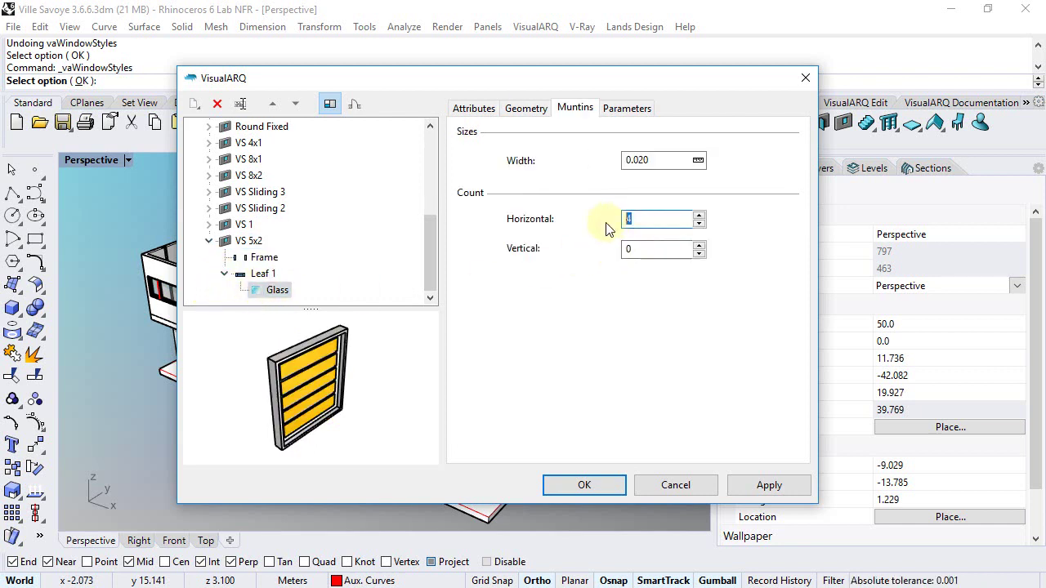
click(644, 249)
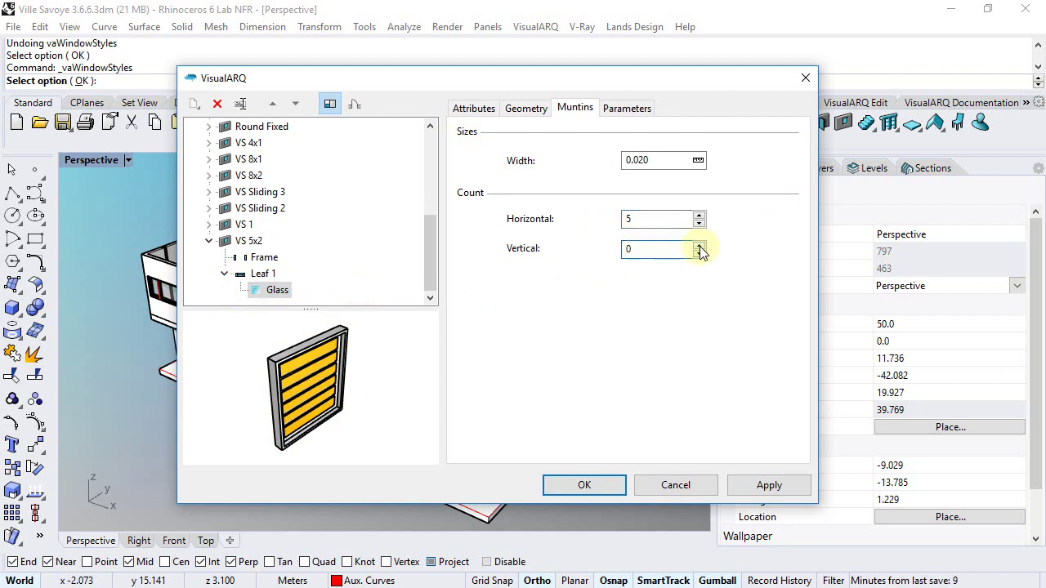
right_drag(333, 345, 326, 344)
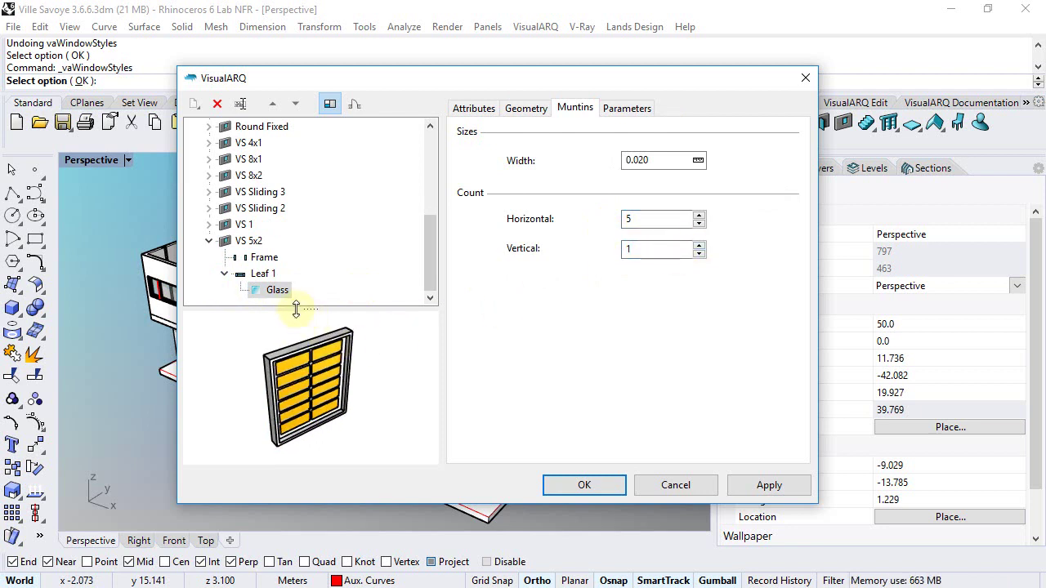
Step: Duplicate the VS 5x2 window style, rename the copy as VS 12x2, and expand its component list
click(251, 244)
right_click(251, 243)
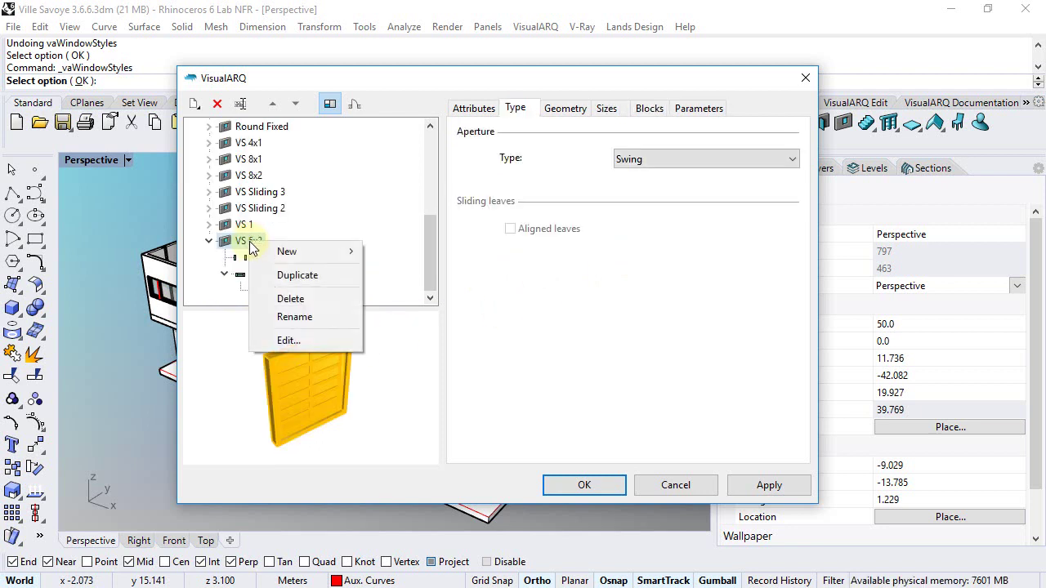
click(287, 275)
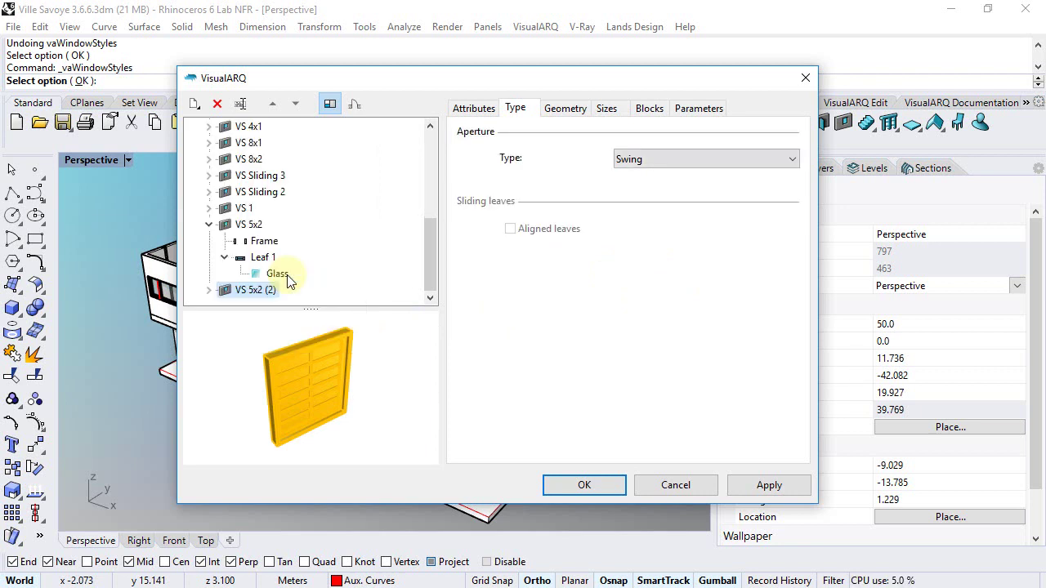
click(210, 290)
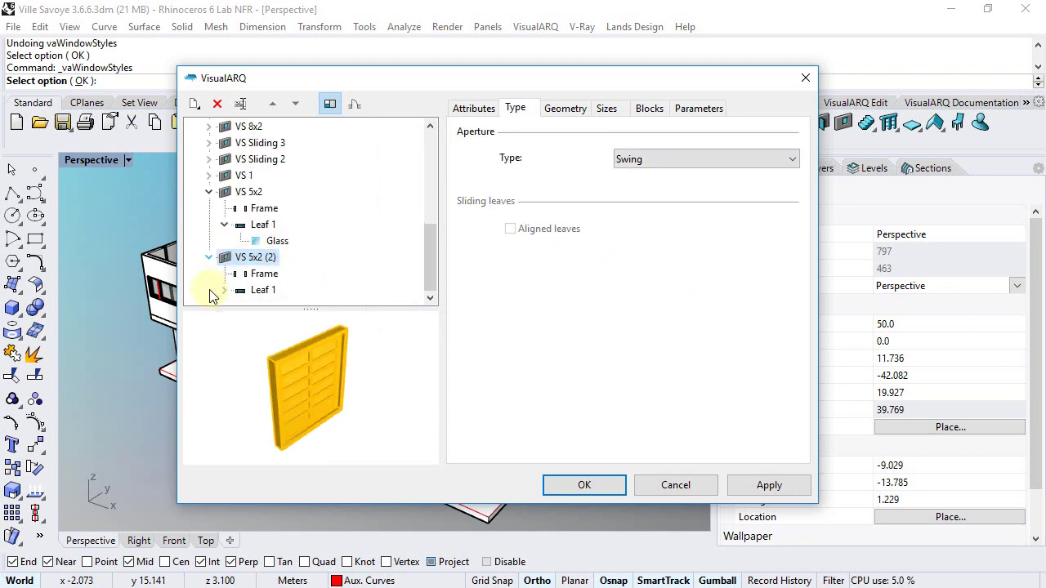
click(225, 290)
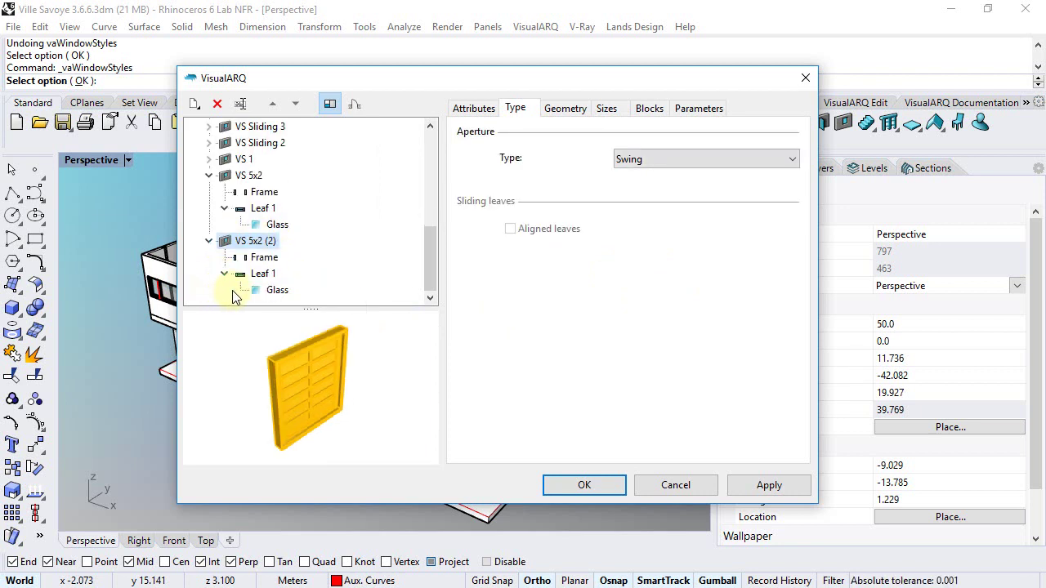
click(256, 241)
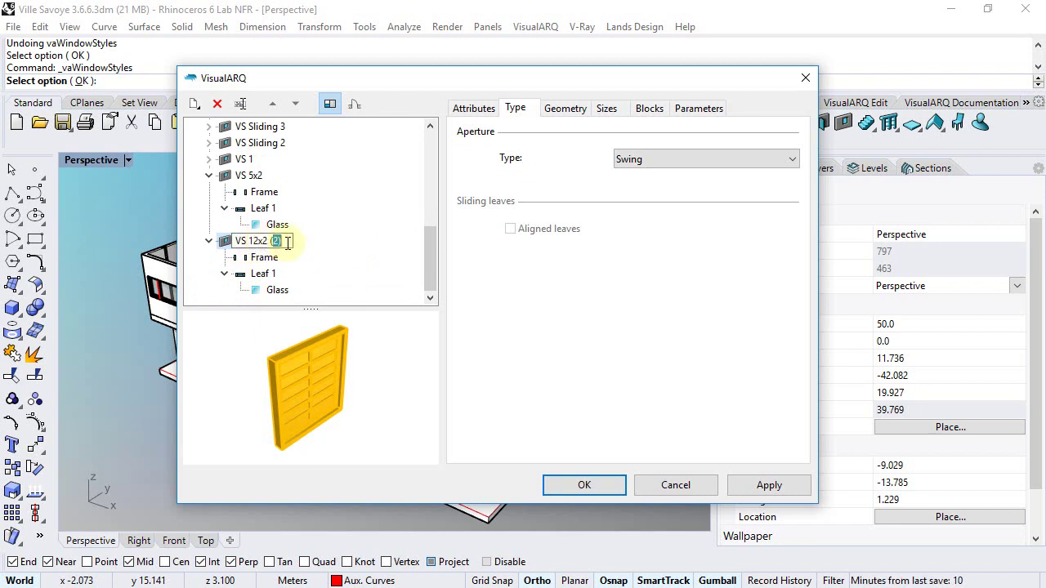
key(BackSpace)
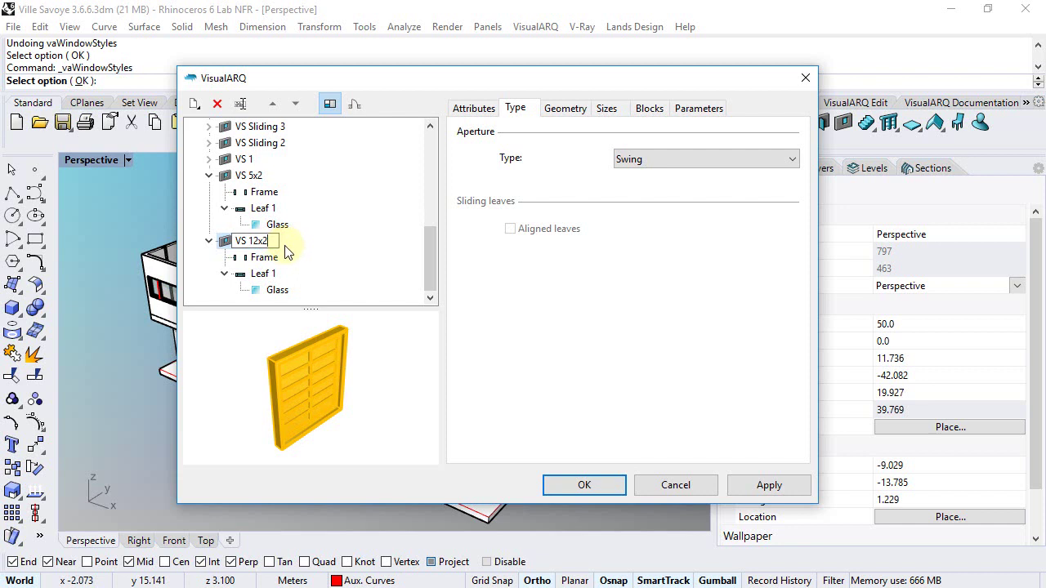
key(Return)
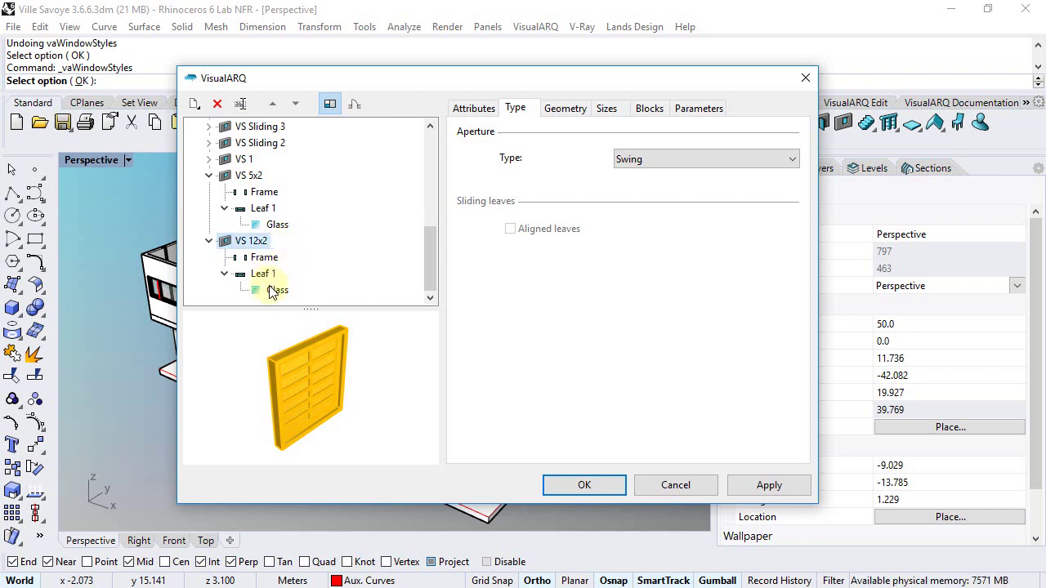
Step: Set the horizontal muntin count of the VS 12x2 style's glass to 12
click(273, 295)
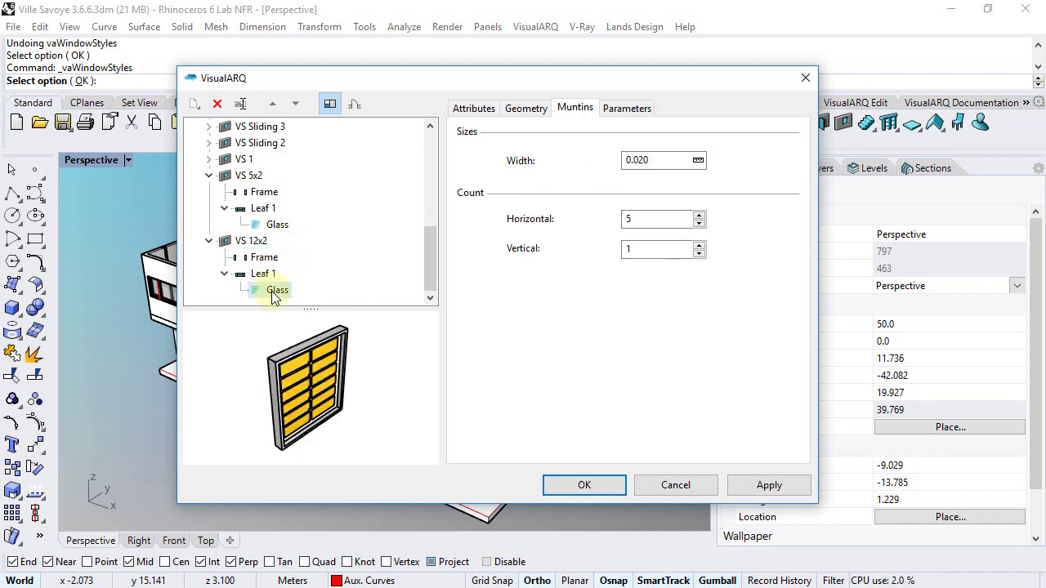
drag(656, 220, 611, 219)
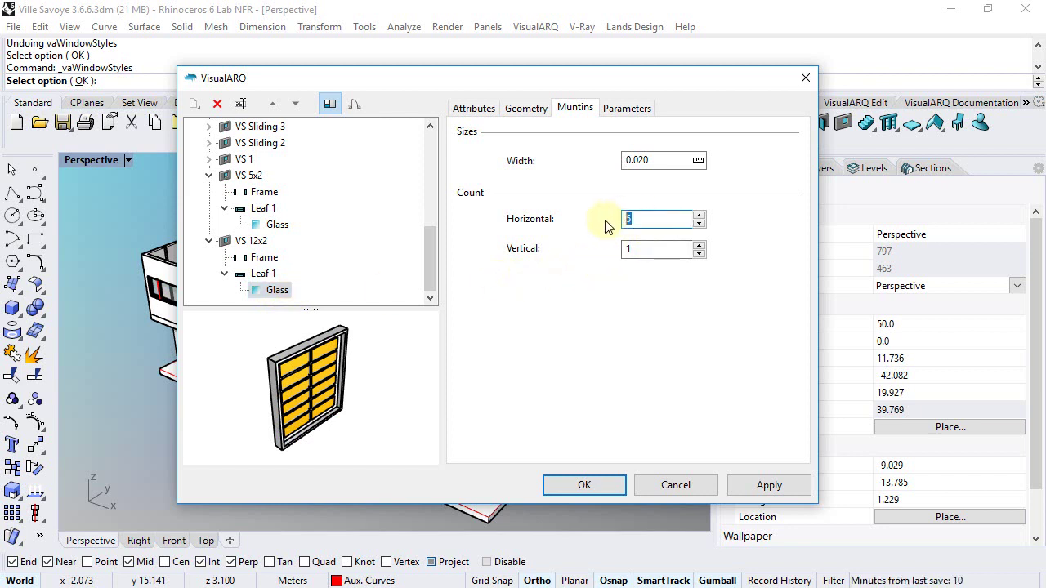
click(640, 252)
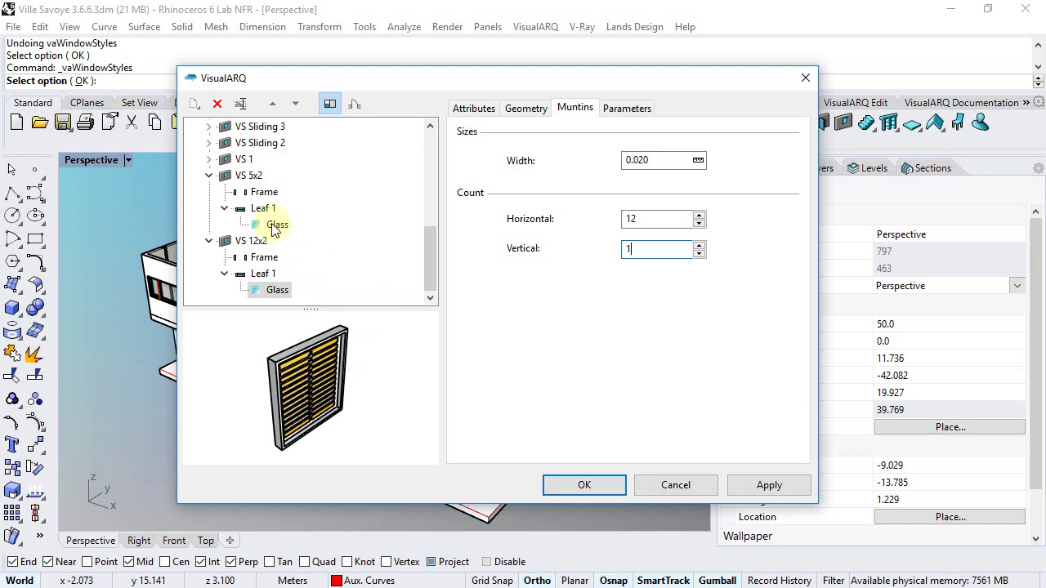
Step: Duplicate the VS 5x2 window style again and rename the copy as VS 2x1
click(245, 175)
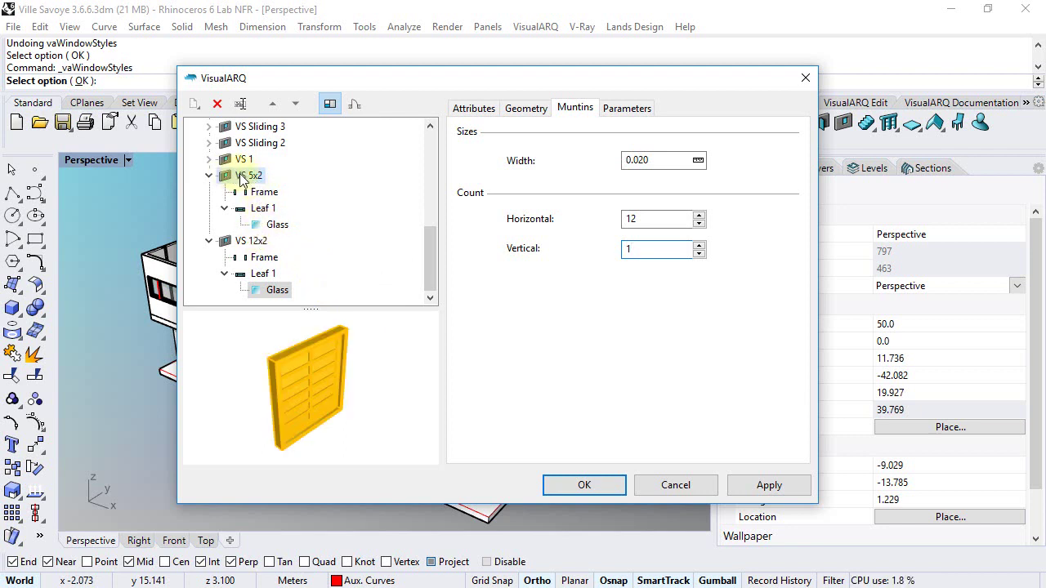
right_click(243, 177)
click(282, 208)
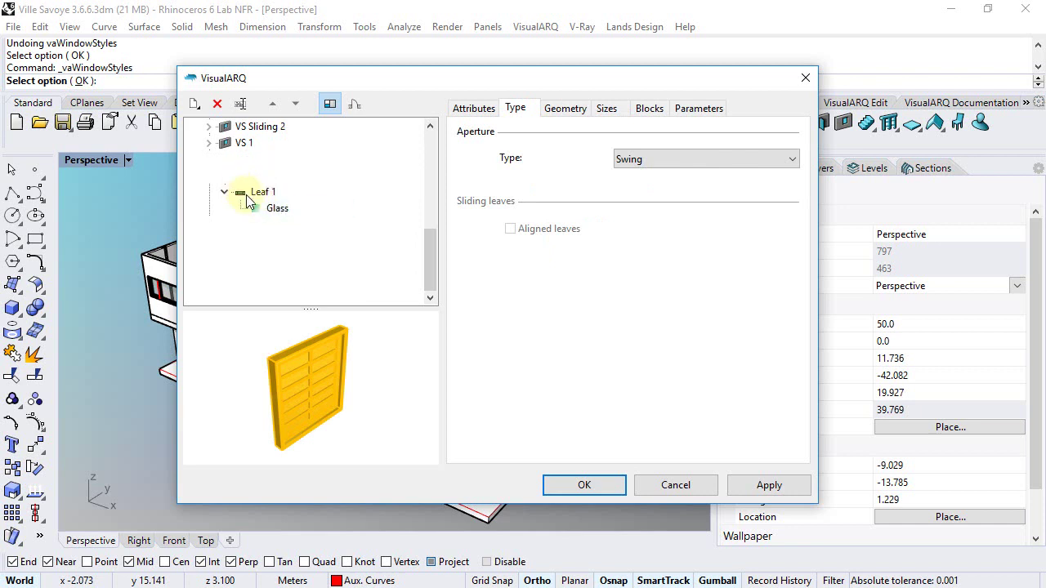
click(250, 290)
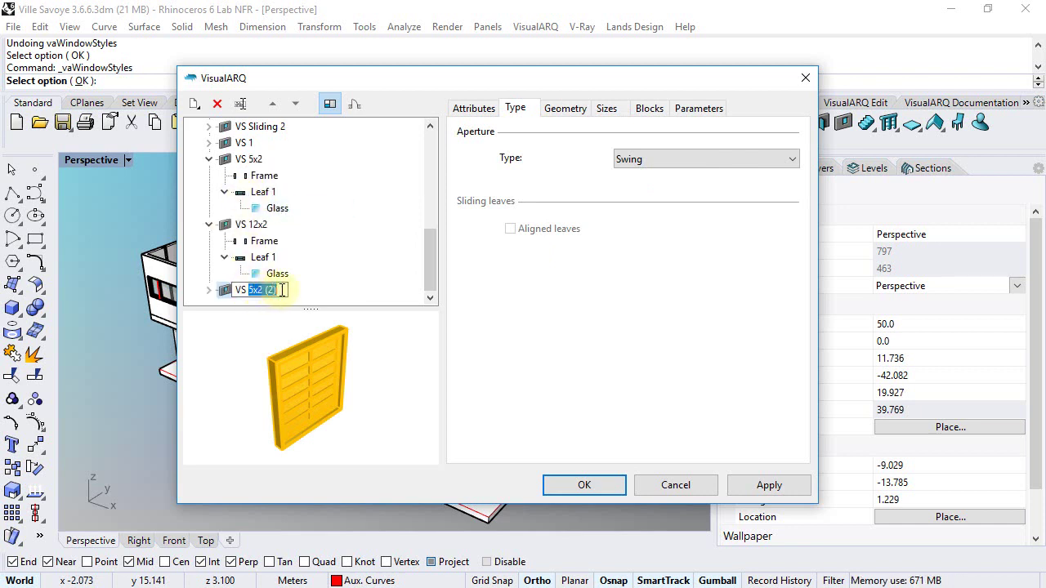
text(2x1)
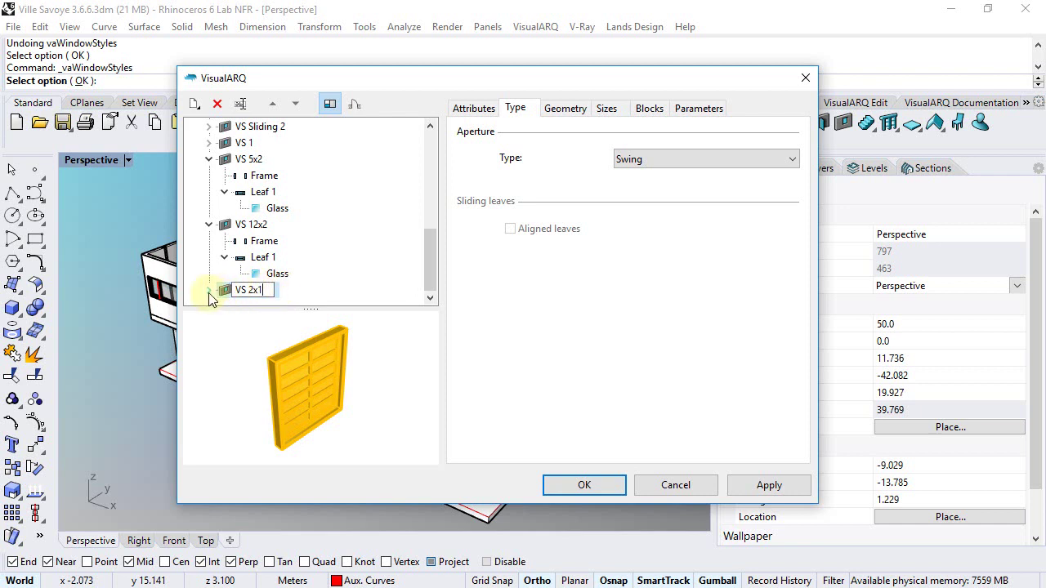
key(Return)
Step: Set the glass muntins of the VS 2x1 style to 2 horizontal and 0 vertical, and accept the window style changes
click(223, 290)
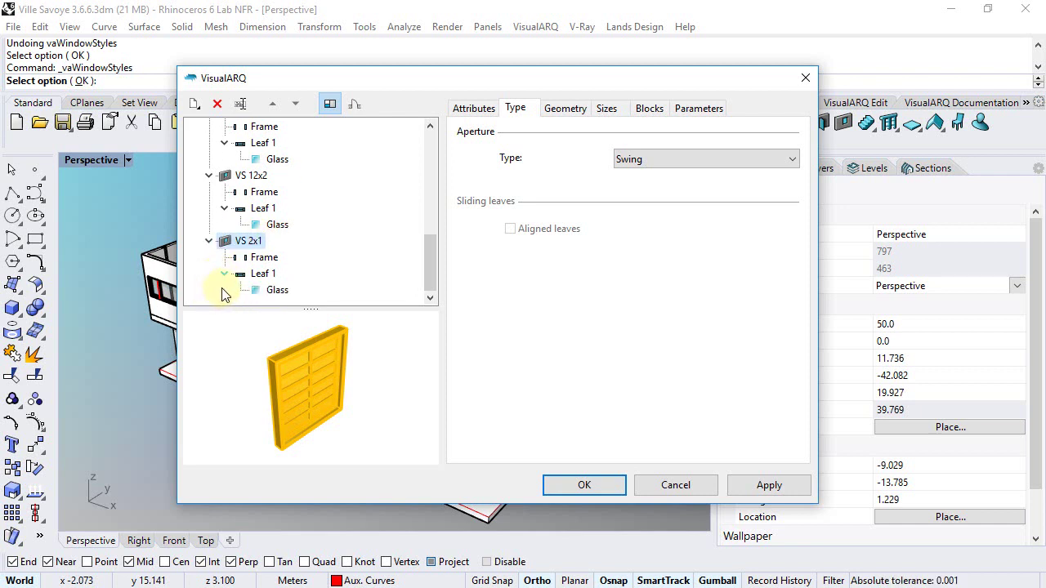
click(272, 290)
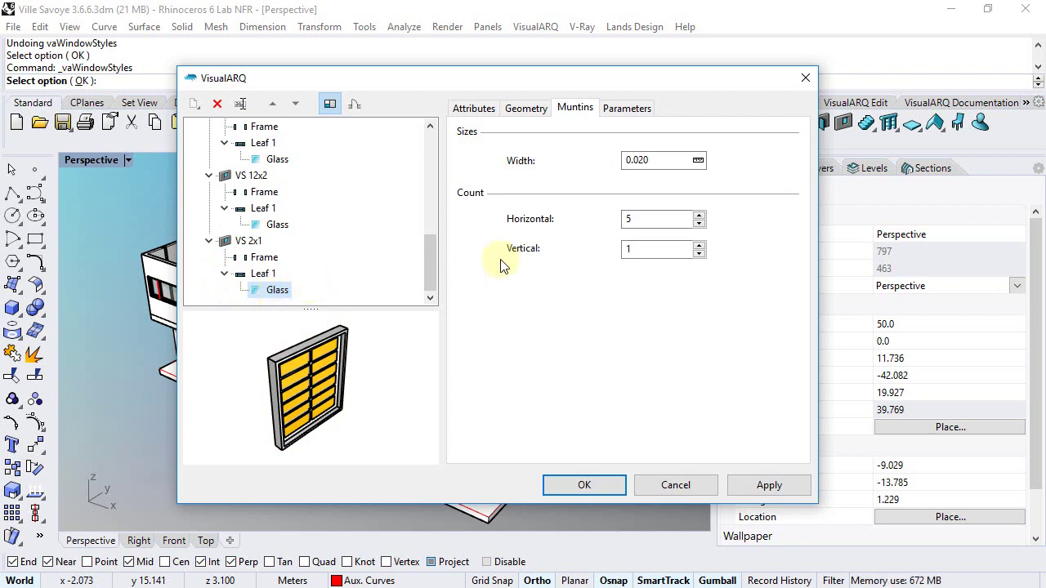
drag(646, 215, 619, 222)
text(2)
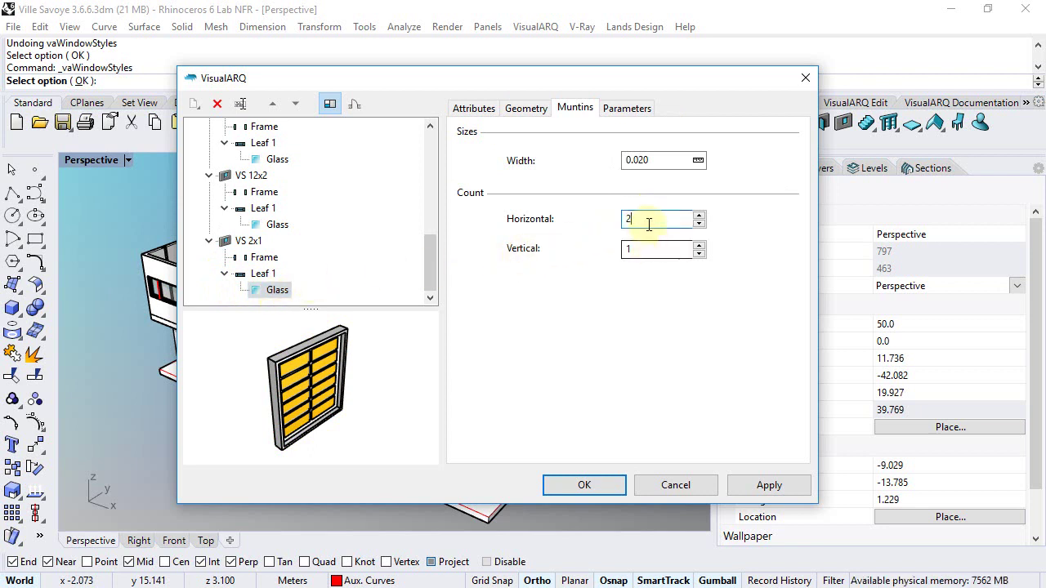
click(700, 255)
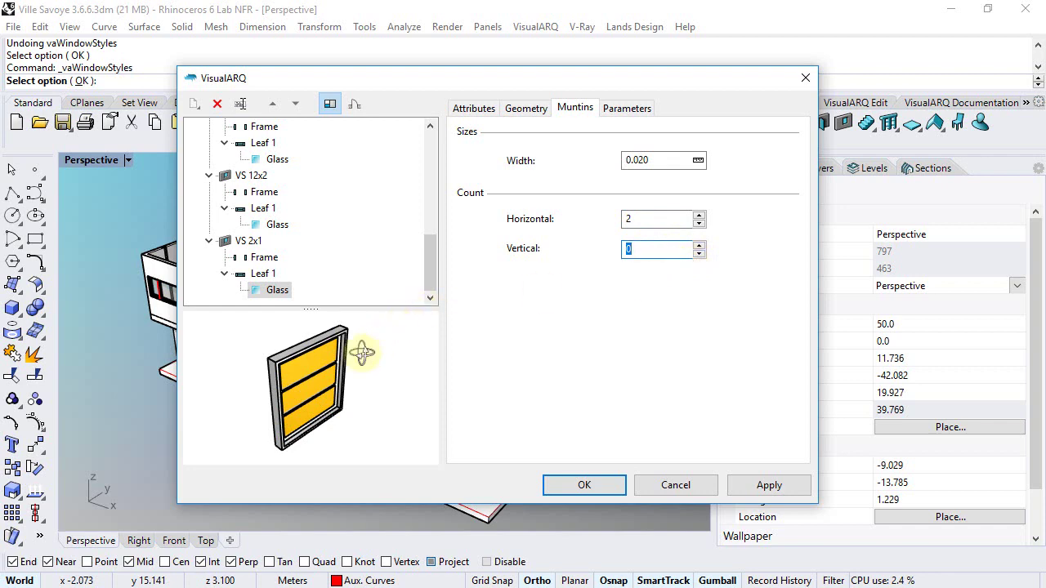
drag(362, 353, 343, 359)
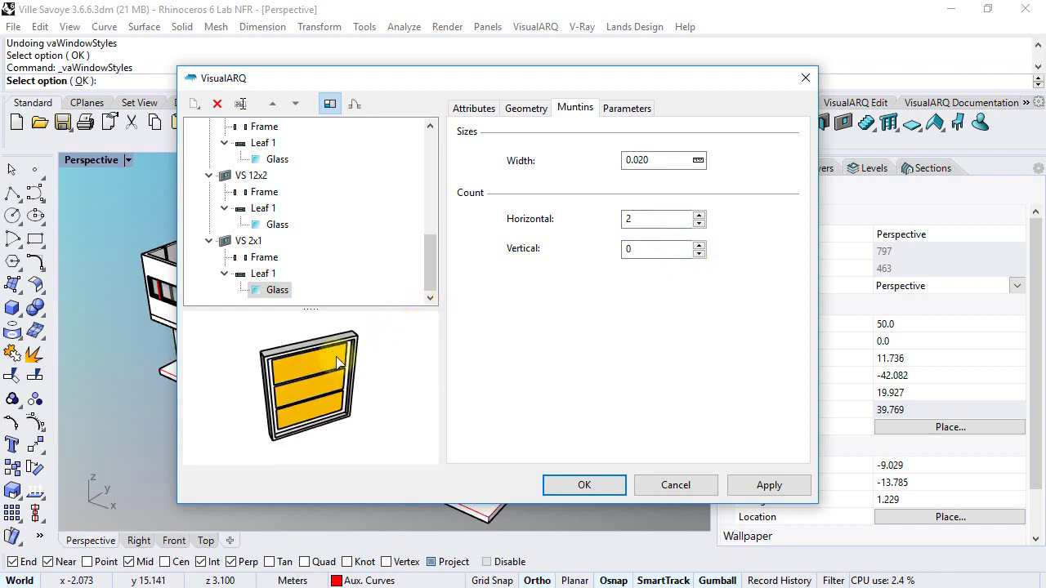
click(596, 490)
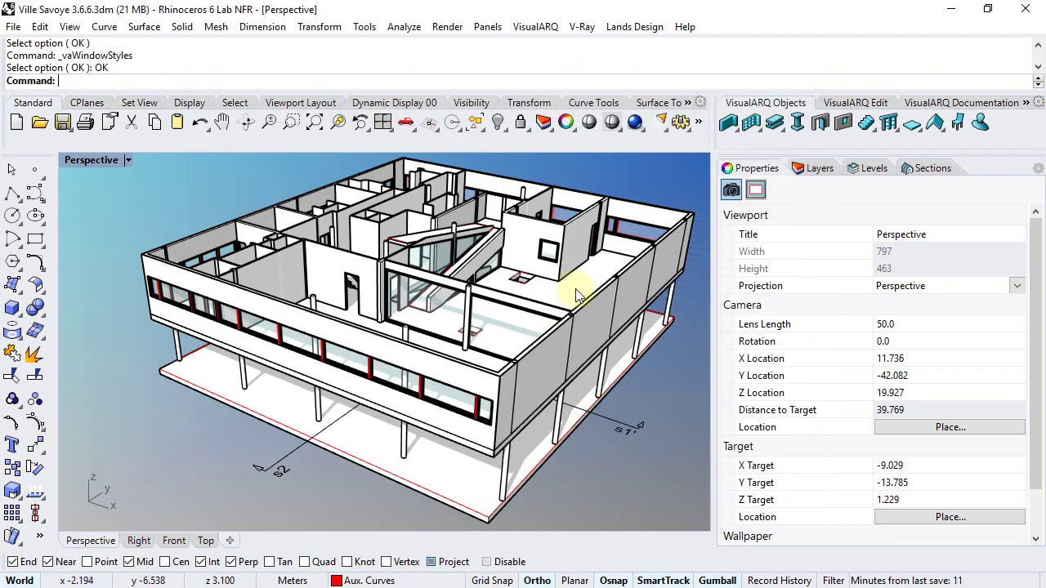
Step: Change the style of the large sloped window in the ramp's glazed wall to VS 12x2
shift+right_drag(568, 265, 503, 321)
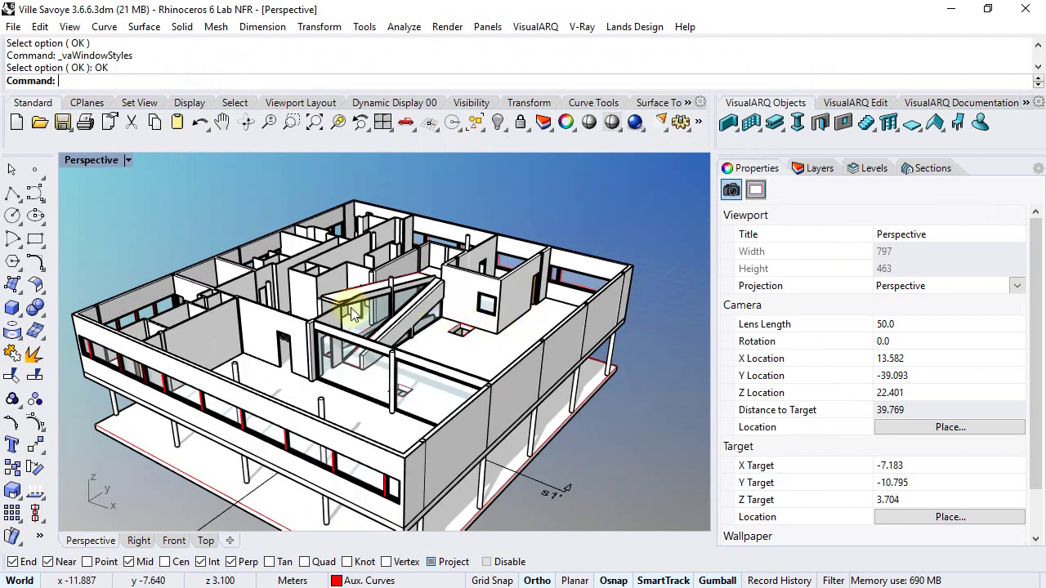
scroll(350, 307, up, 8)
click(398, 290)
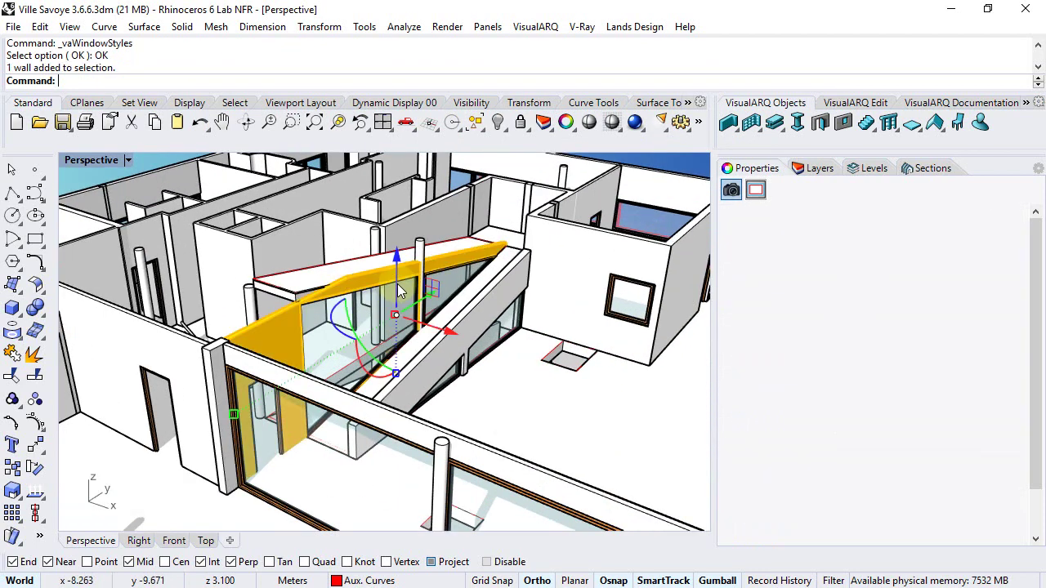
click(502, 428)
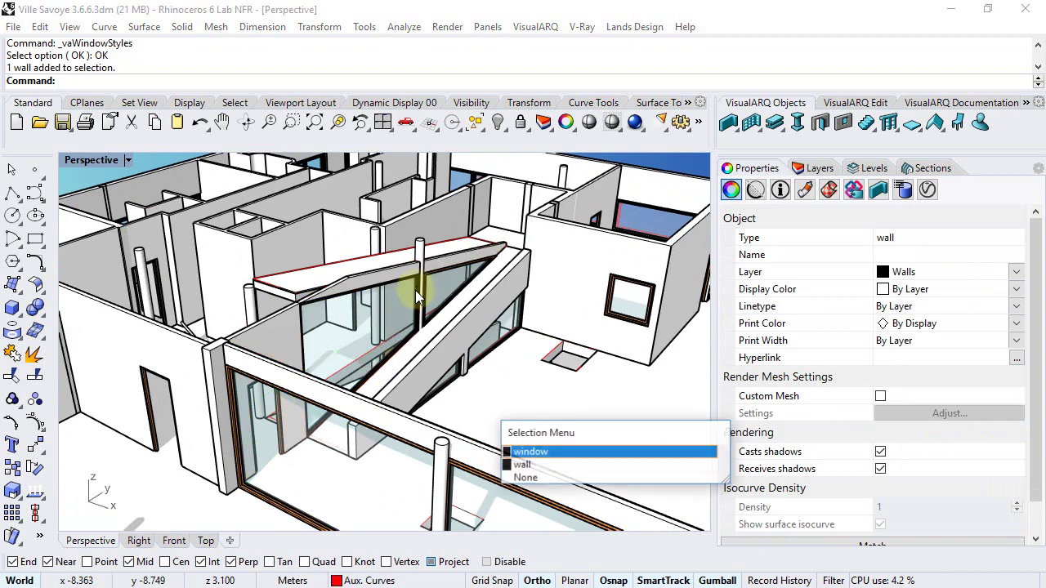
click(572, 451)
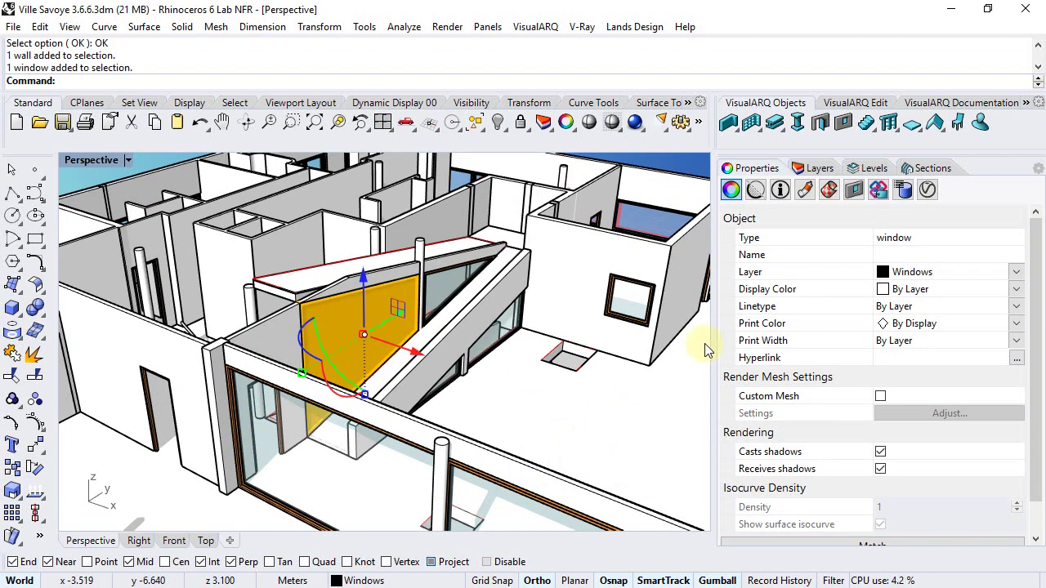
click(853, 190)
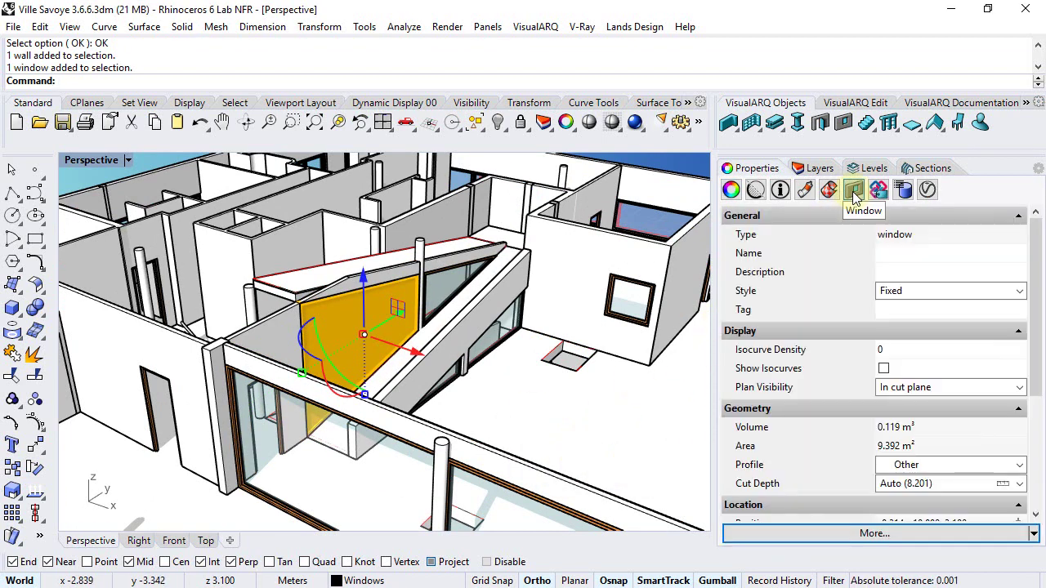
click(1018, 292)
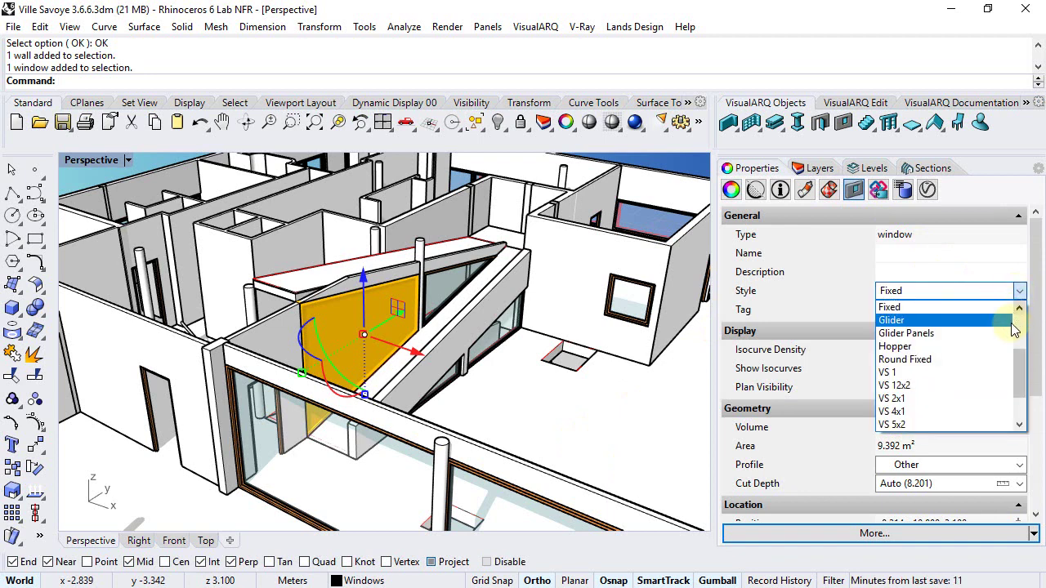
click(899, 385)
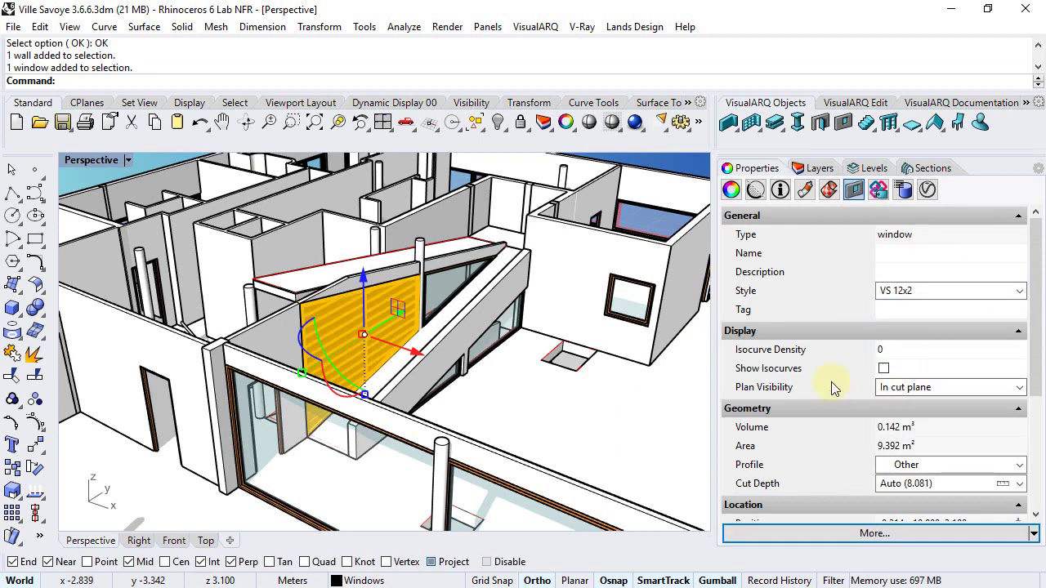
Step: Change the style of the adjacent triangular window in the ramp wall to VS 4x1
click(448, 293)
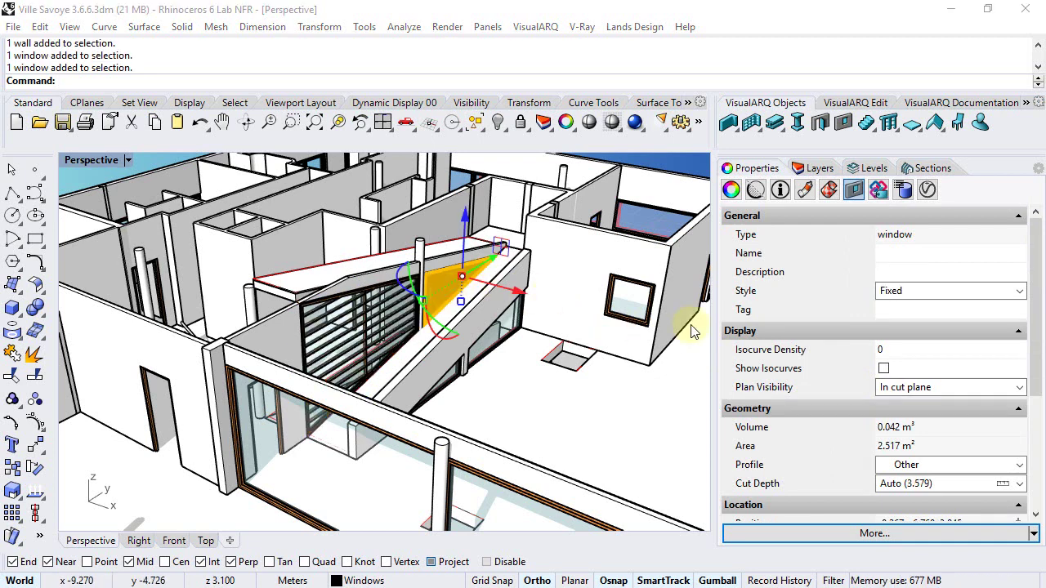
click(1019, 290)
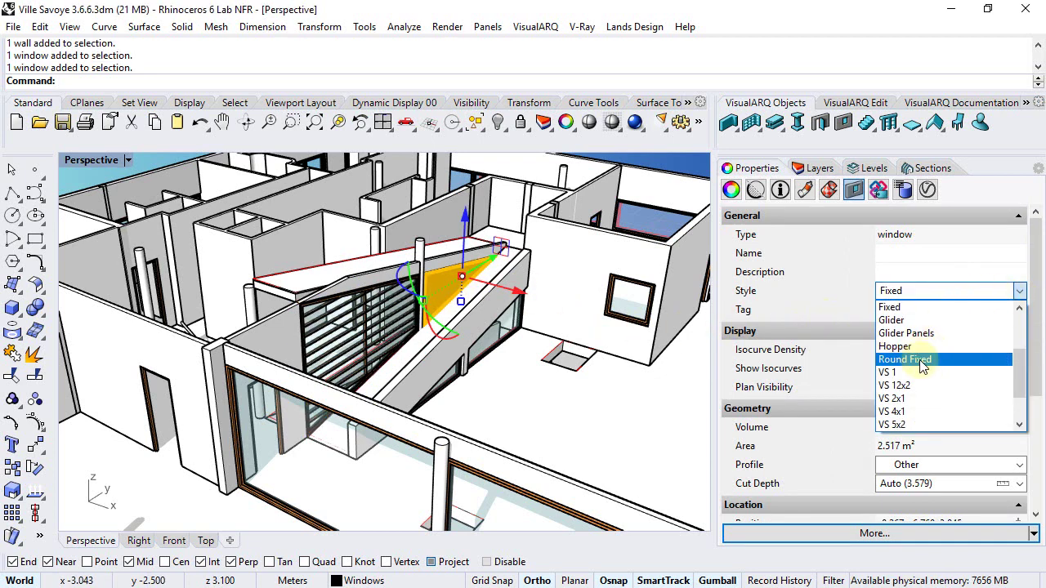
click(901, 411)
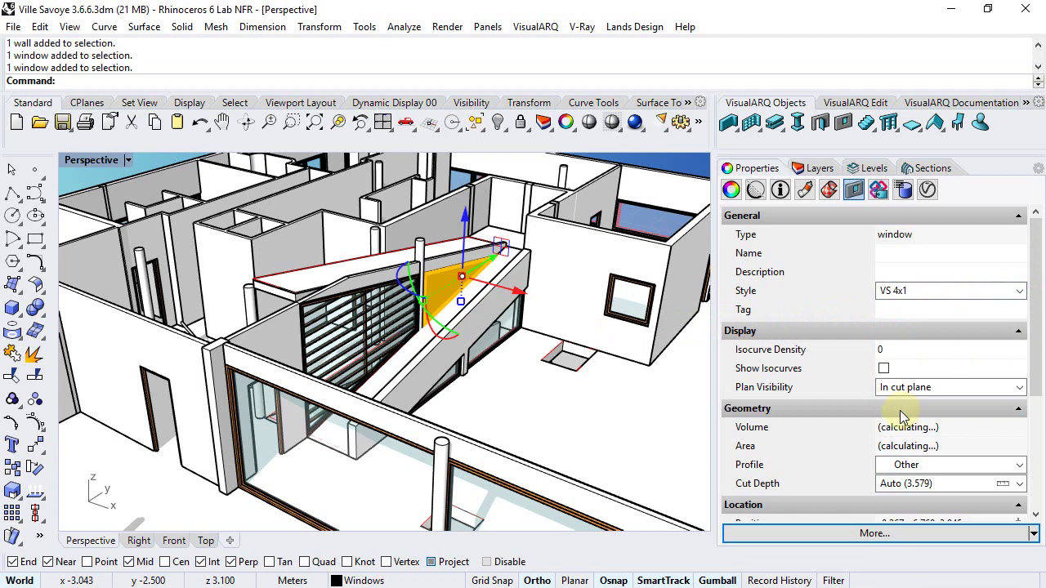
click(523, 333)
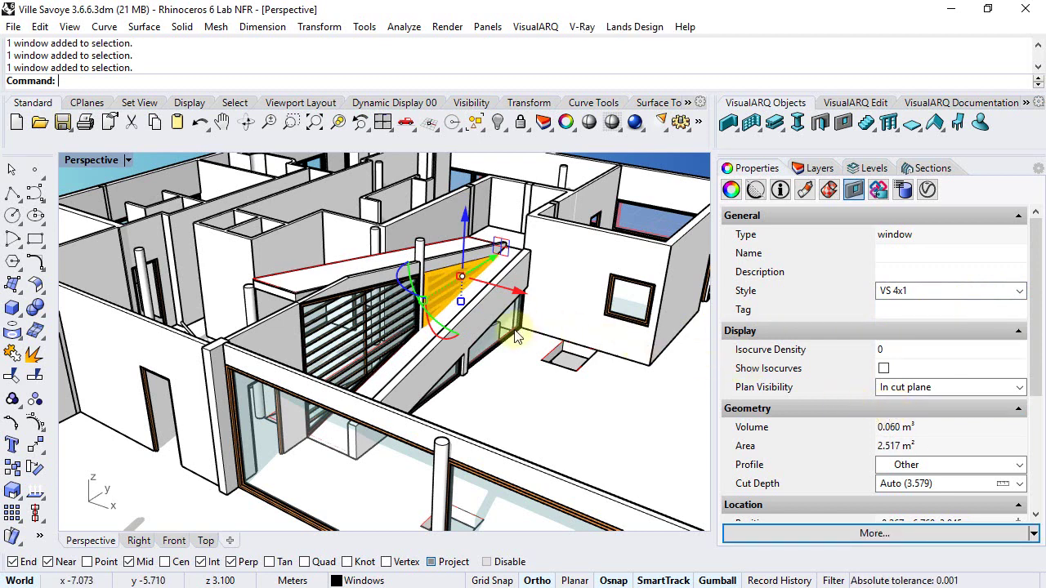
Step: Change the styles of the two windows below the sloped ramp parapet: VS 5x2 for the larger, VS 2x1 for the small triangular one
click(1019, 291)
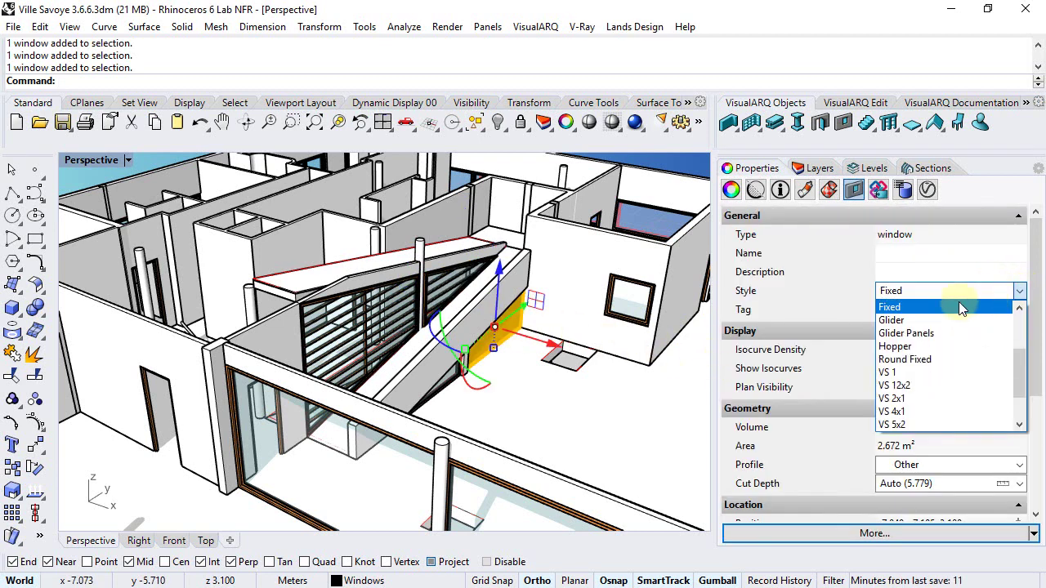
click(902, 425)
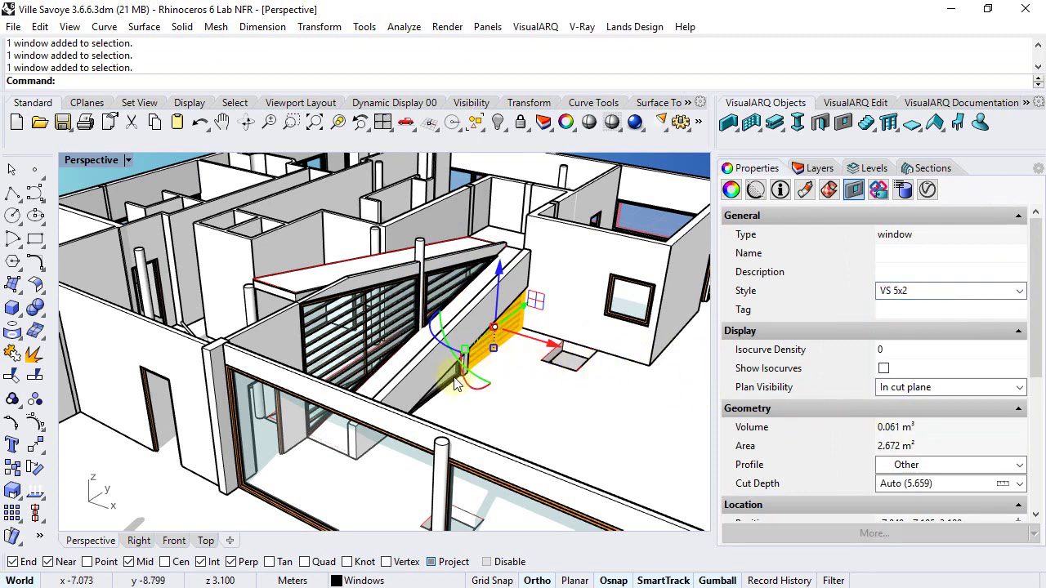
click(448, 384)
click(1021, 291)
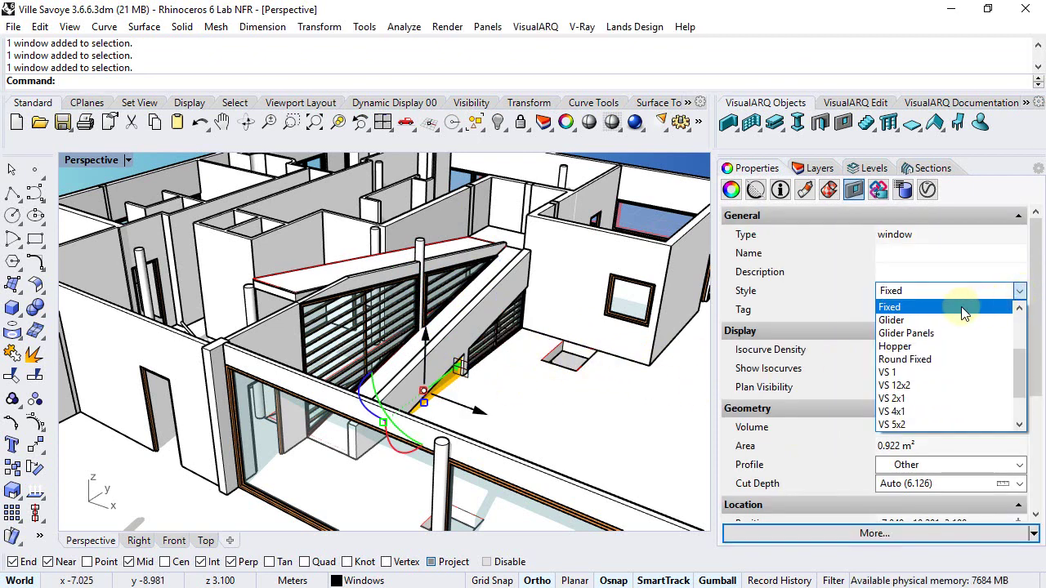
click(901, 397)
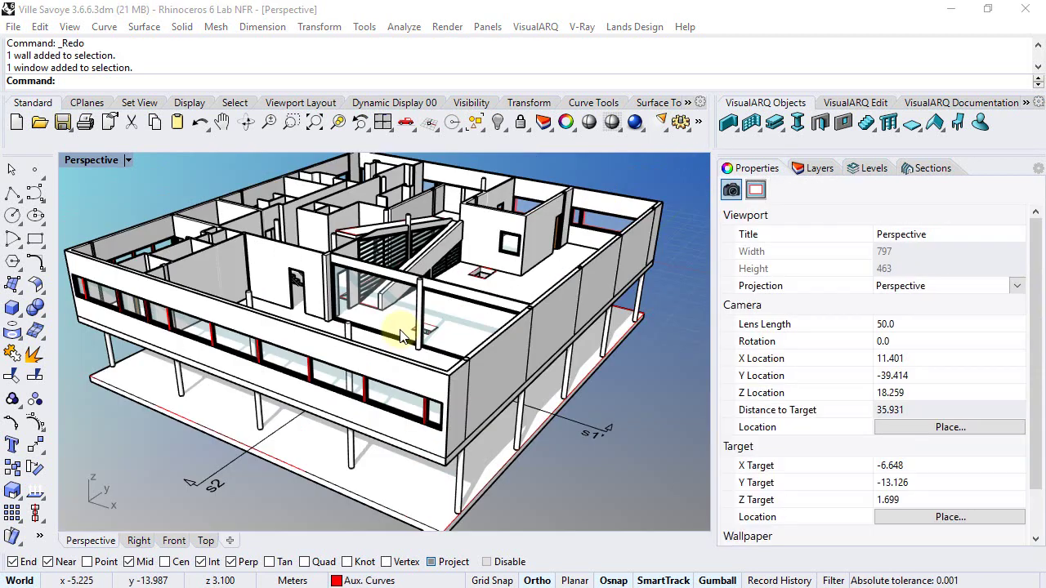
Step: Select the five adjacent wide casement windows in the front facade's ribbon opening and change their style to VS Sliding 2
scroll(364, 339, up, 5)
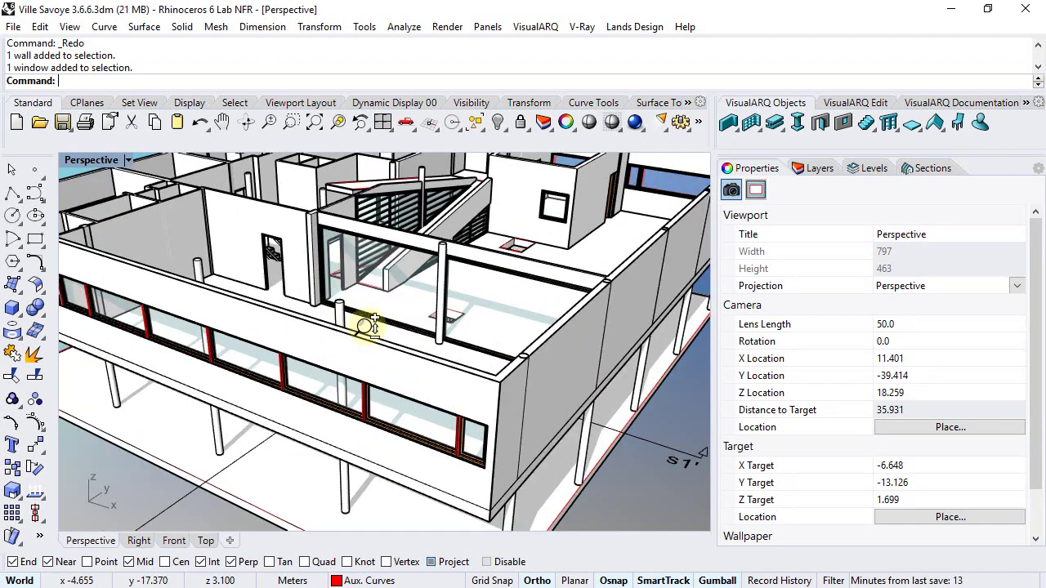
right_drag(123, 301, 178, 292)
click(178, 292)
shift+click(252, 307)
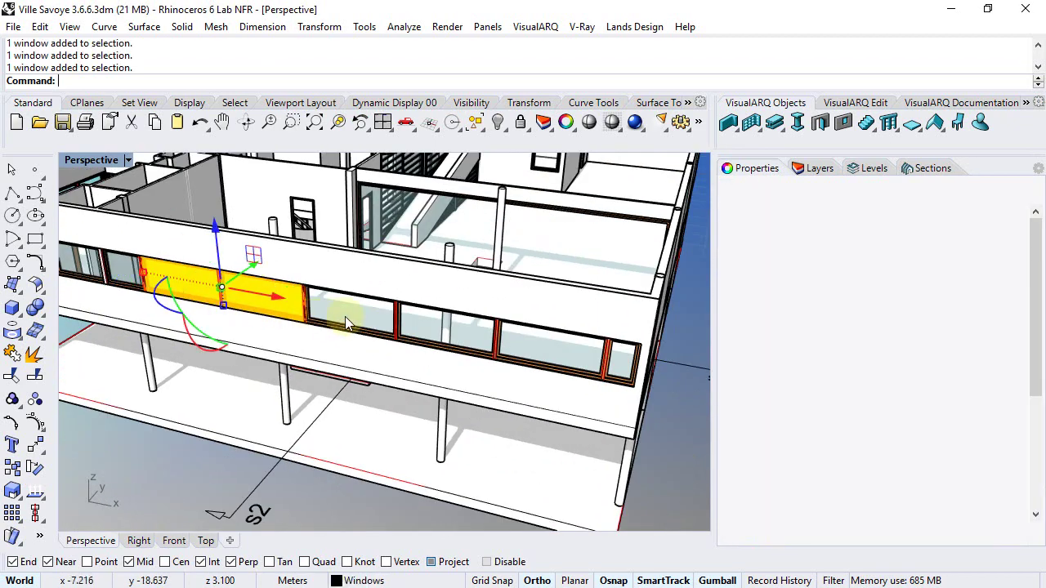
shift+click(373, 323)
shift+click(433, 343)
shift+click(522, 356)
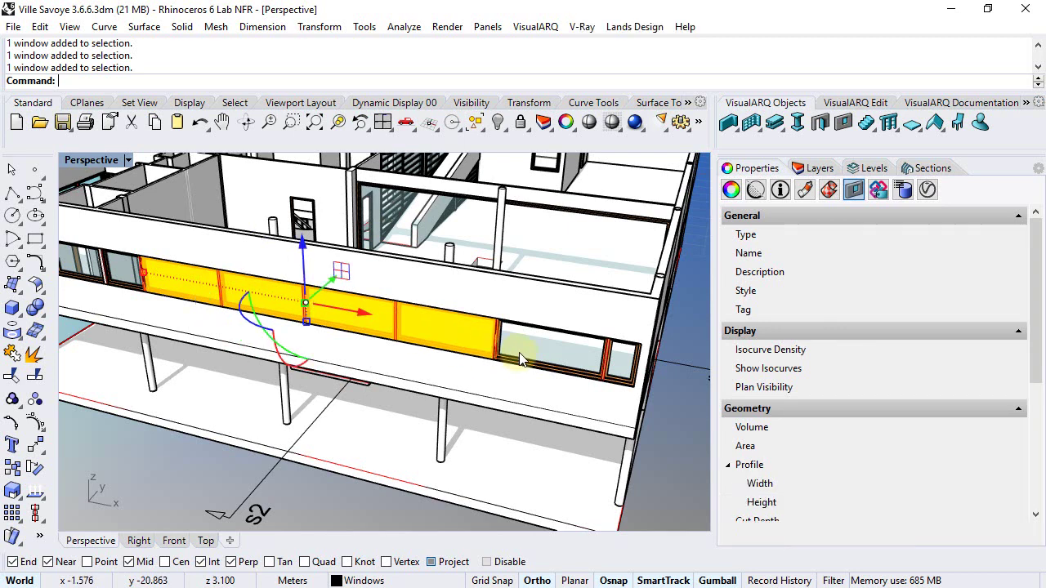
right_drag(507, 372, 187, 335)
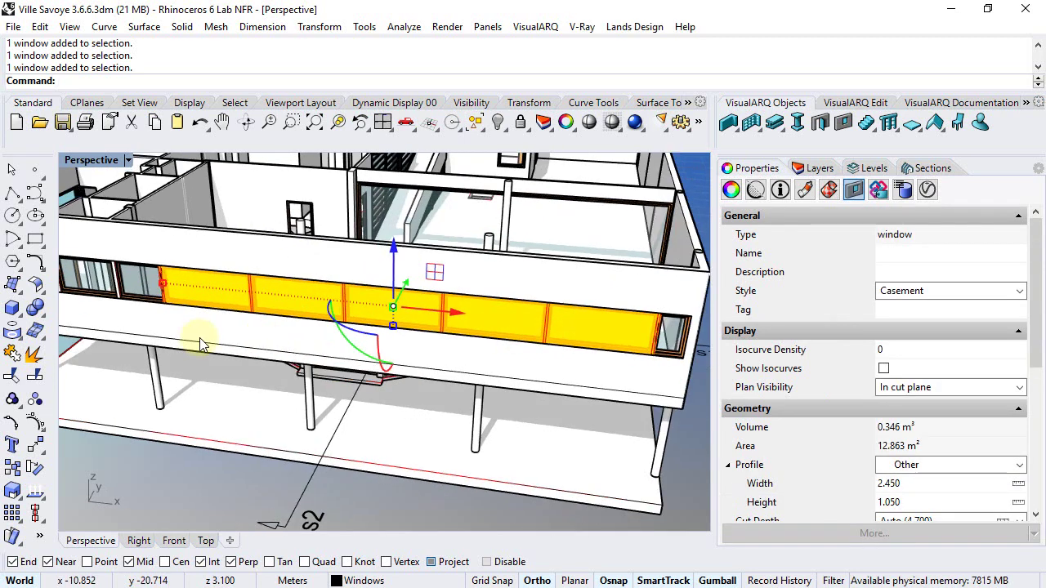
click(1020, 291)
scroll(948, 367, down, 4)
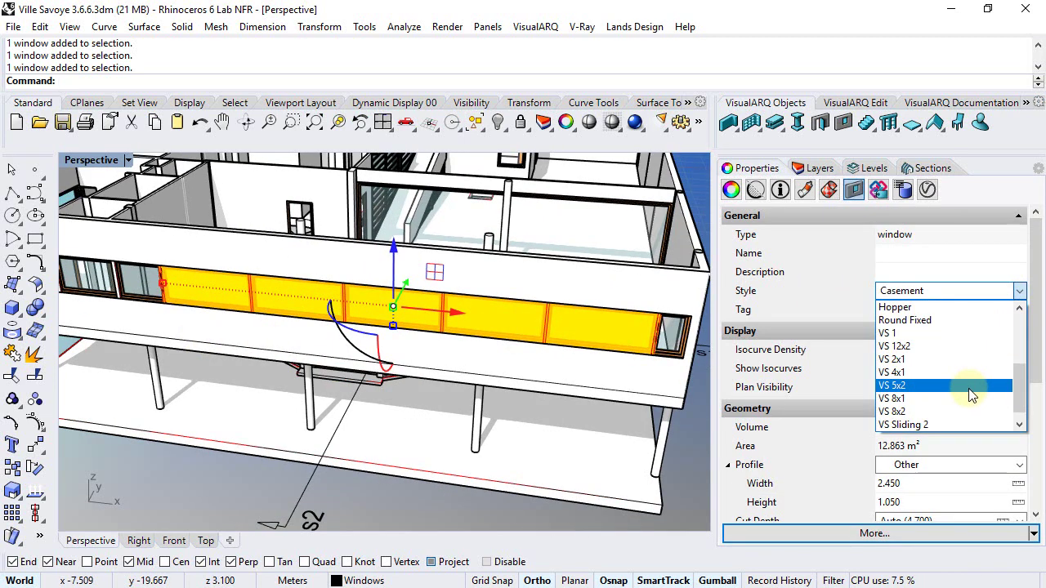
click(955, 413)
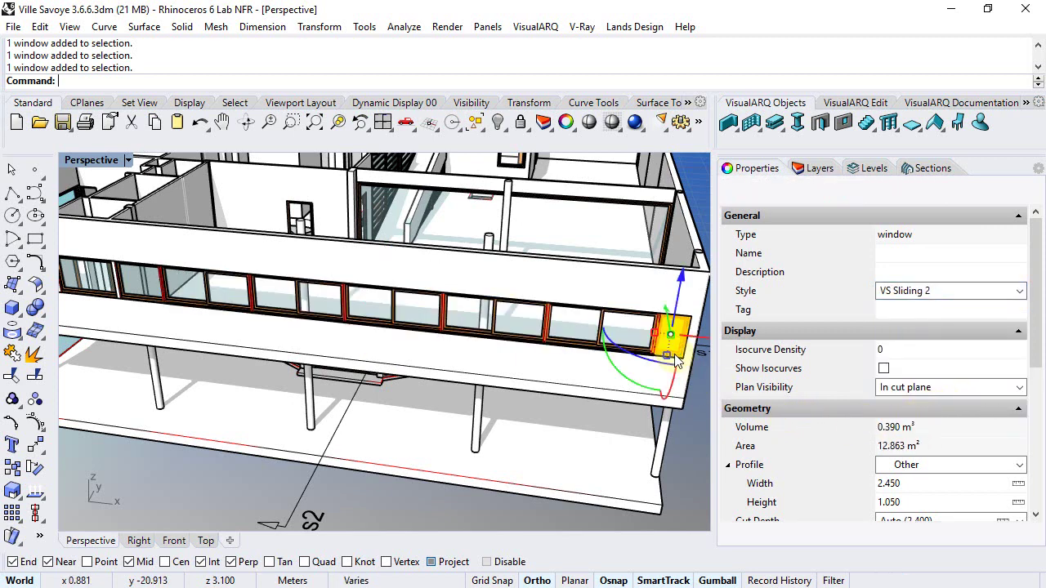
Step: Select the narrow windows at both ends of the front facade's window strip and change their style to VS 1
shift+right_drag(219, 363, 437, 370)
click(204, 291)
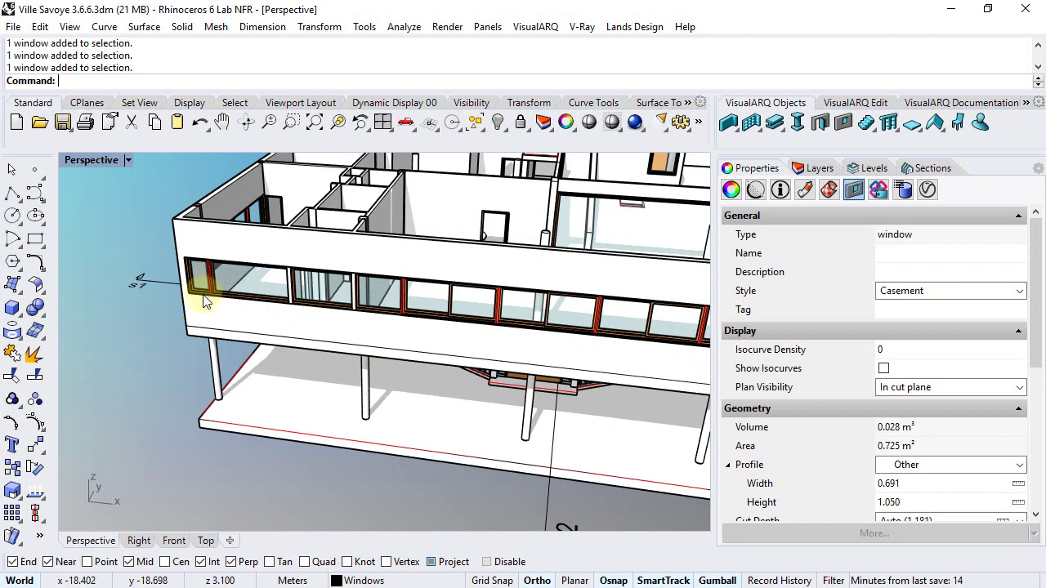
scroll(203, 295, up, 6)
shift+click(204, 299)
click(907, 291)
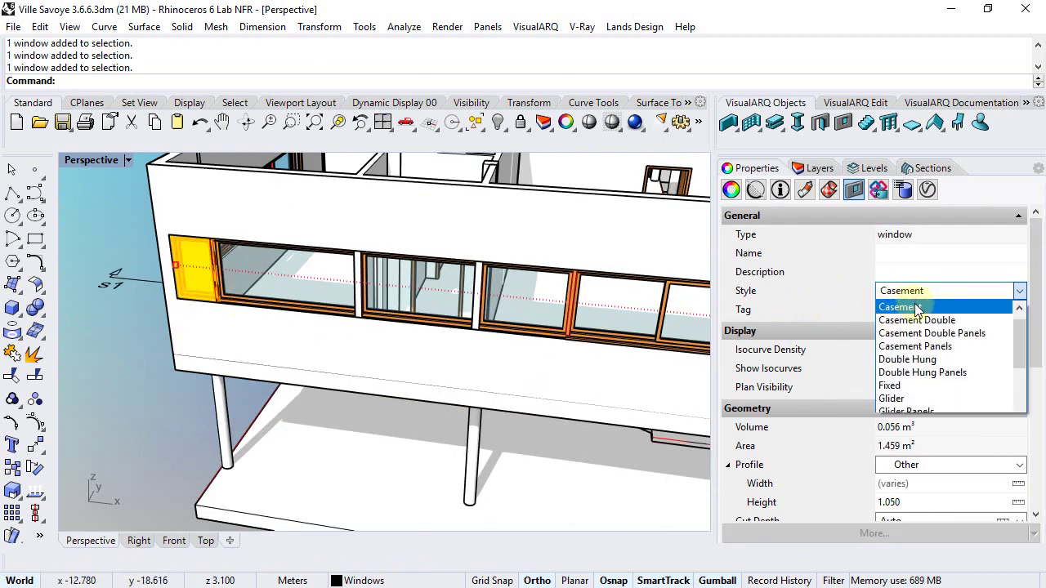
scroll(913, 396, down, 3)
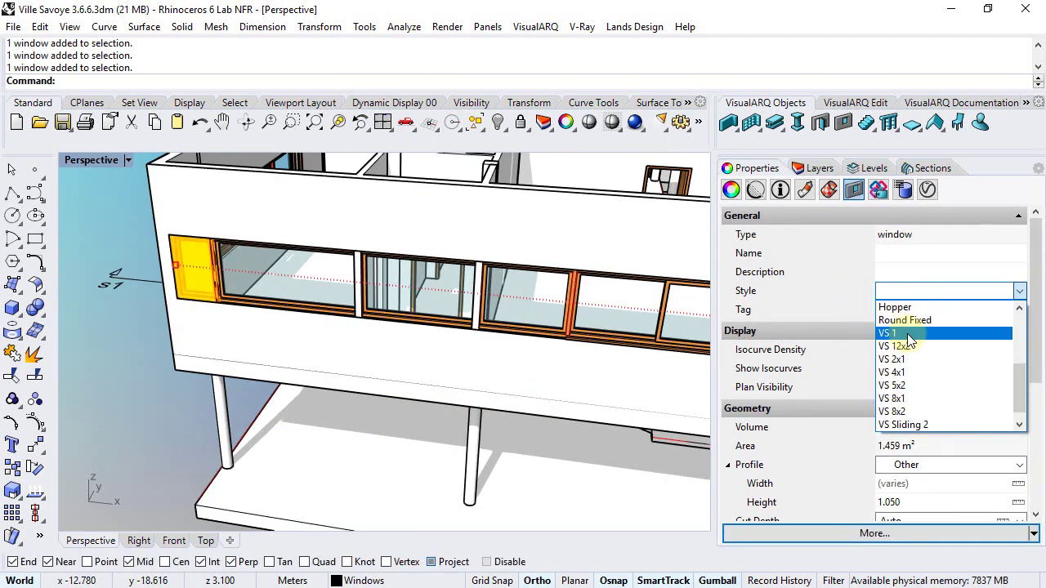
click(887, 334)
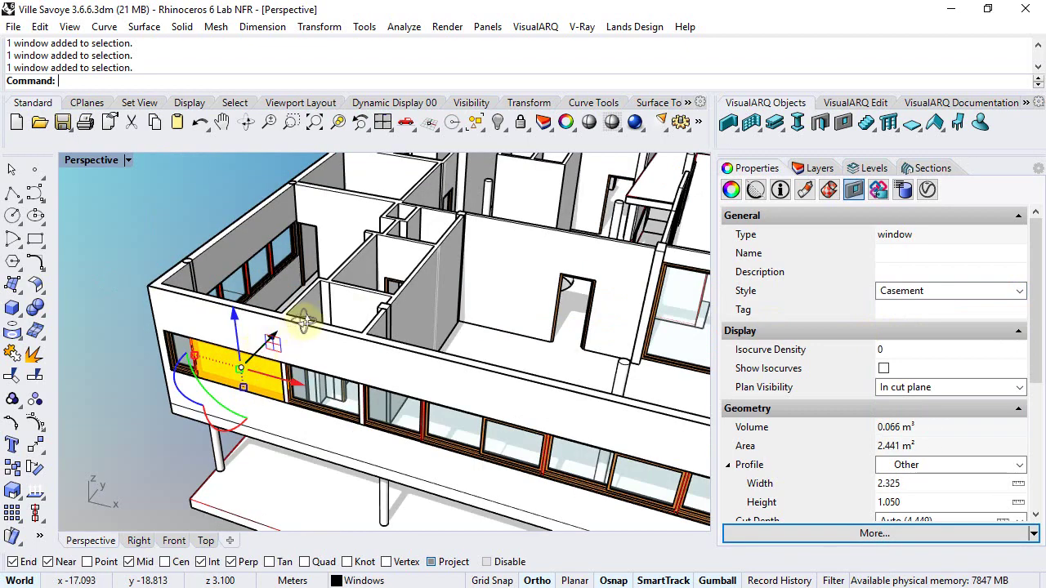
right_drag(303, 320, 422, 316)
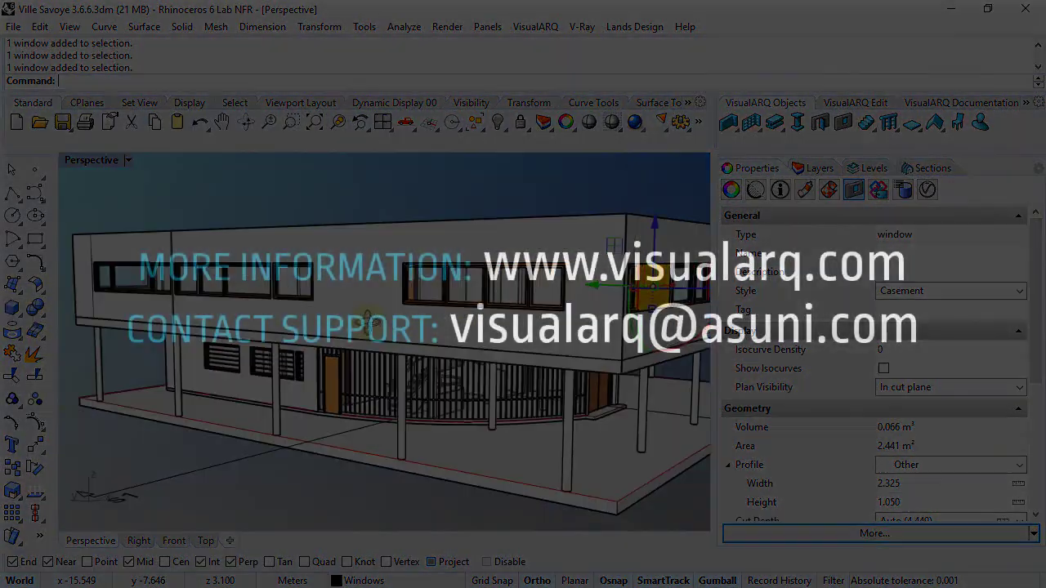